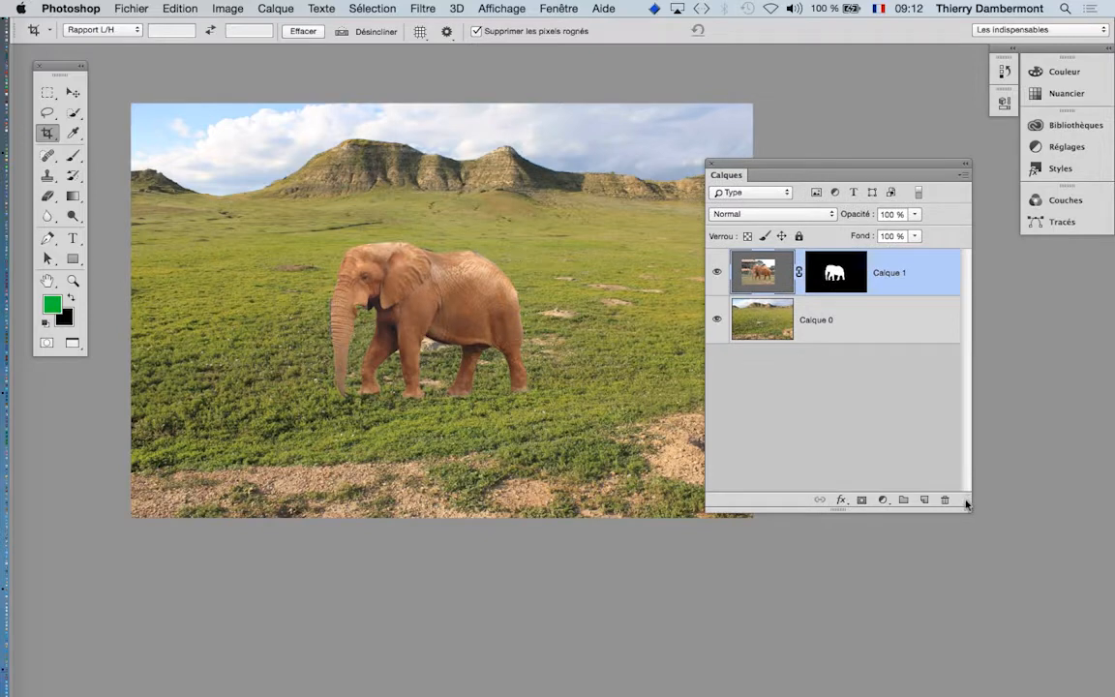
Widen the layers list and toggle the layer mask on Calque 1 off and on to compare the elephant with its original background.
{"action": "left_click_drag", "start_coordinate": [968, 498], "coordinate": [1064, 502]}
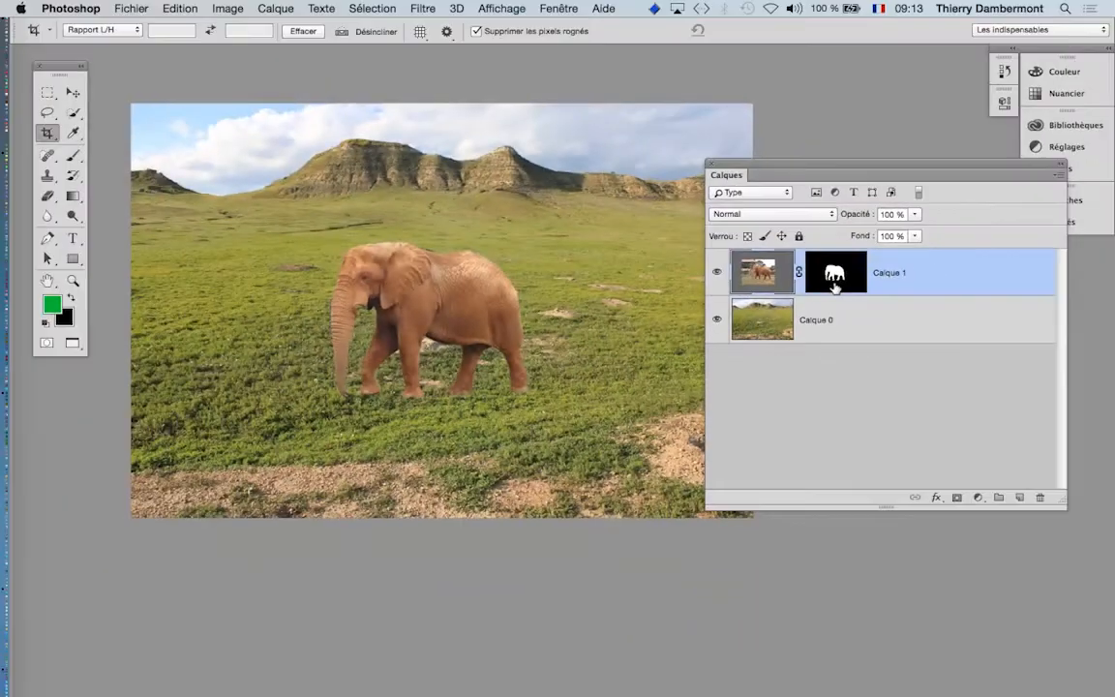
{"action": "left_click", "coordinate": [835, 281], "text": "shift"}
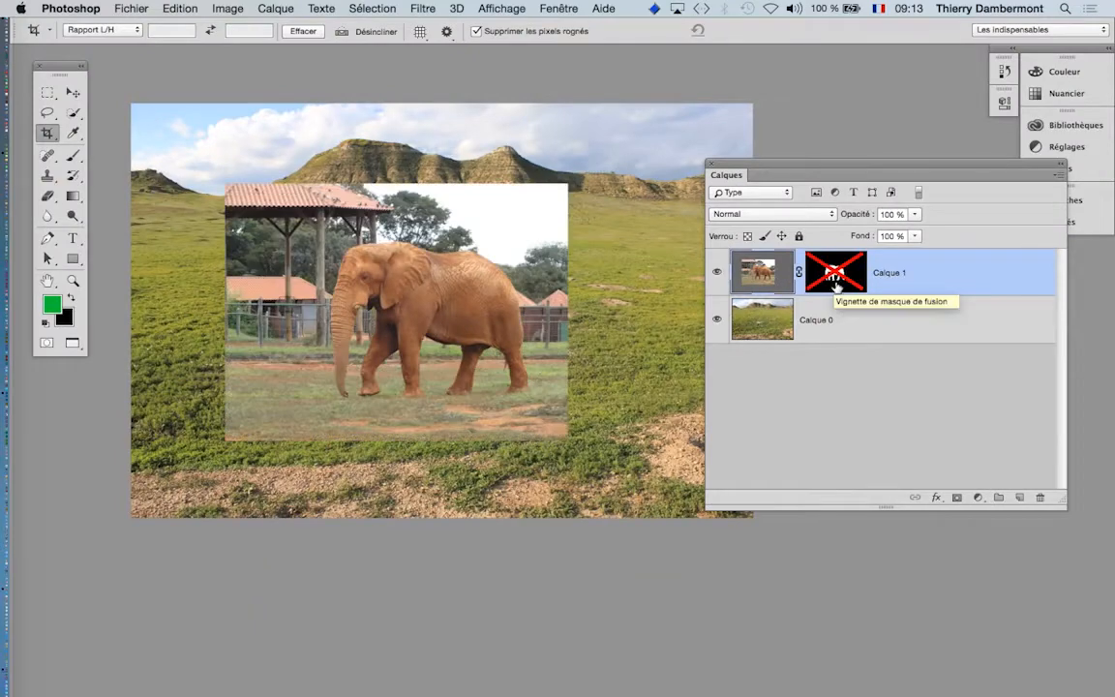
{"action": "left_click", "coordinate": [836, 283], "text": "shift"}
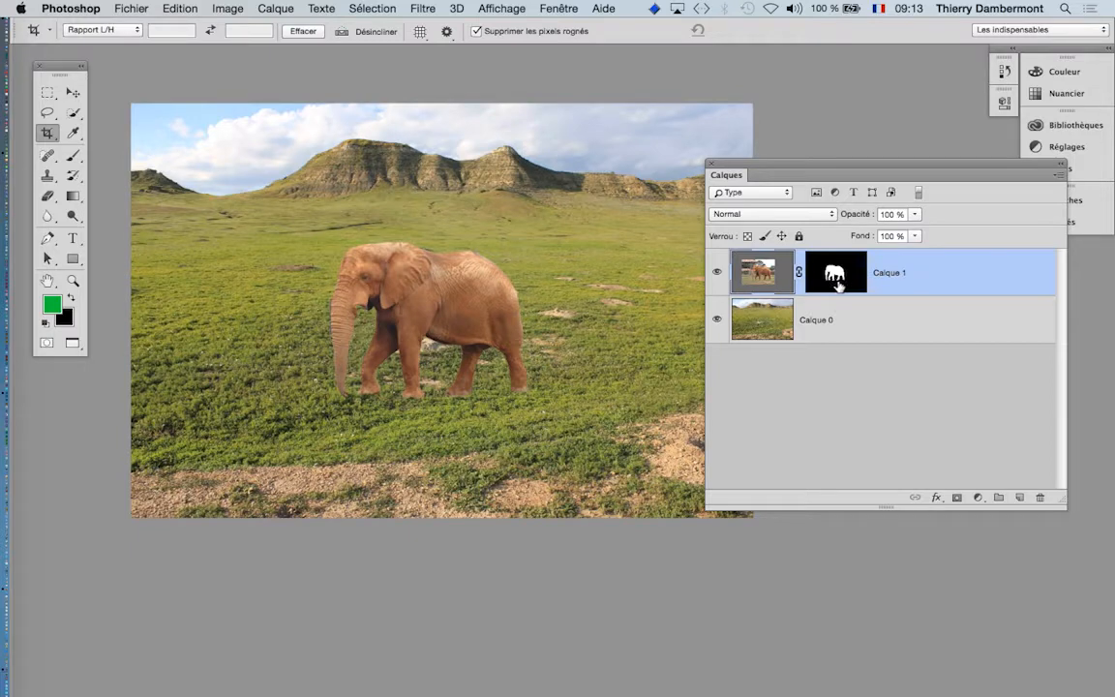
Examine the elephant's cutout edges around the trunk, mouth and front legs, comparing them with the layer mask disabled and enabled.
{"action": "scroll", "coordinate": [389, 278], "scroll_direction": "up", "scroll_amount": 1}
{"action": "scroll", "coordinate": [389, 278], "scroll_direction": "up", "scroll_amount": 4}
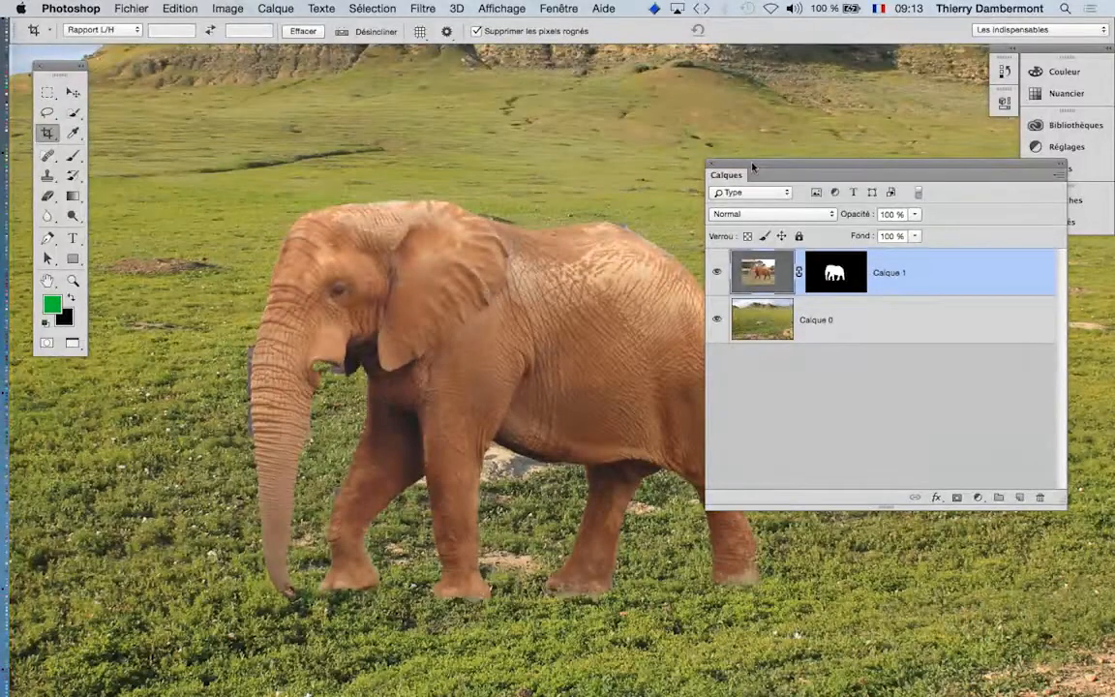
{"action": "left_click_drag", "start_coordinate": [728, 174], "coordinate": [833, 189]}
{"action": "scroll", "coordinate": [290, 404], "scroll_direction": "up", "scroll_amount": 1}
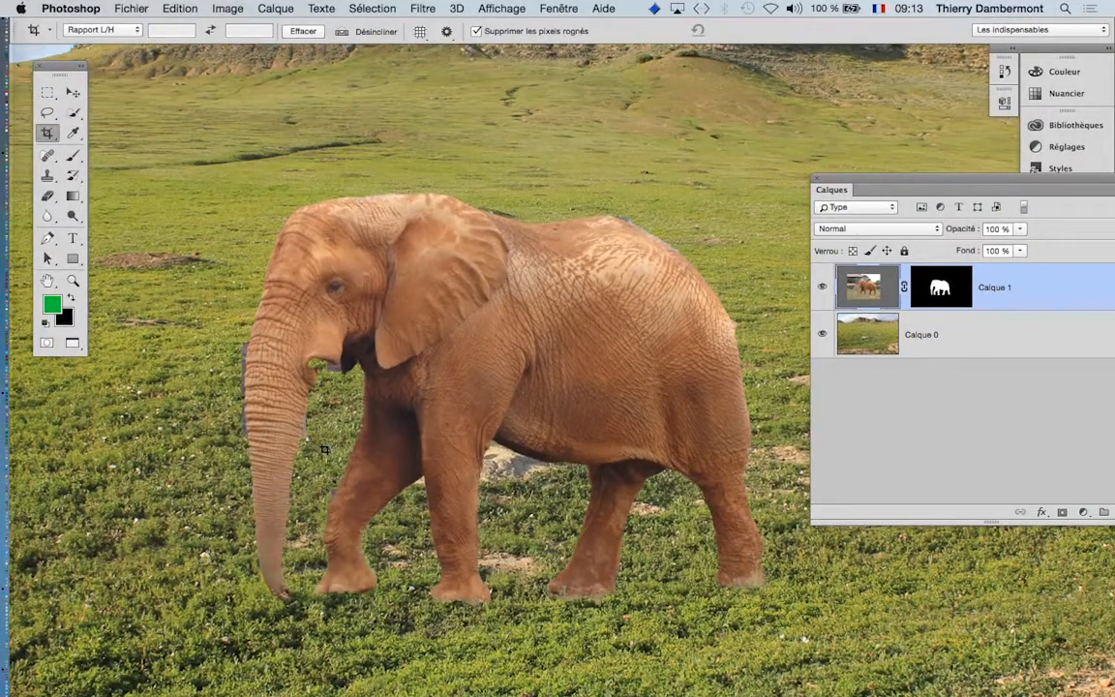
{"action": "scroll", "coordinate": [238, 372], "scroll_direction": "up", "scroll_amount": 3}
{"action": "scroll", "coordinate": [253, 348], "scroll_direction": "up", "scroll_amount": 3}
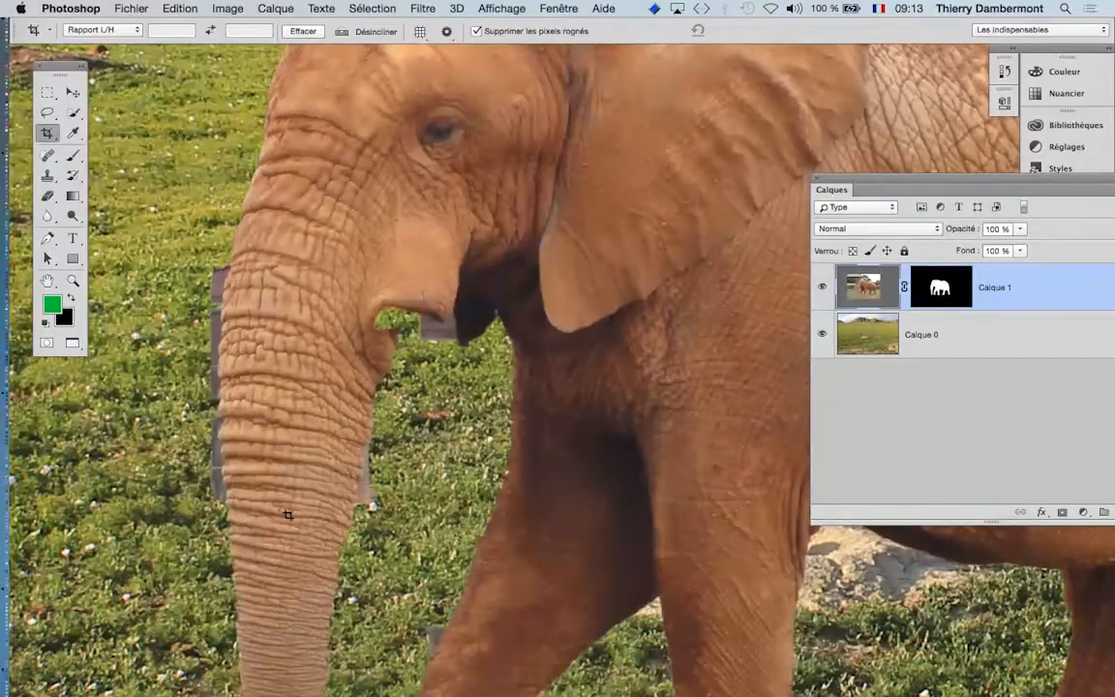
{"action": "scroll", "coordinate": [587, 508], "scroll_direction": "down", "scroll_amount": 3}
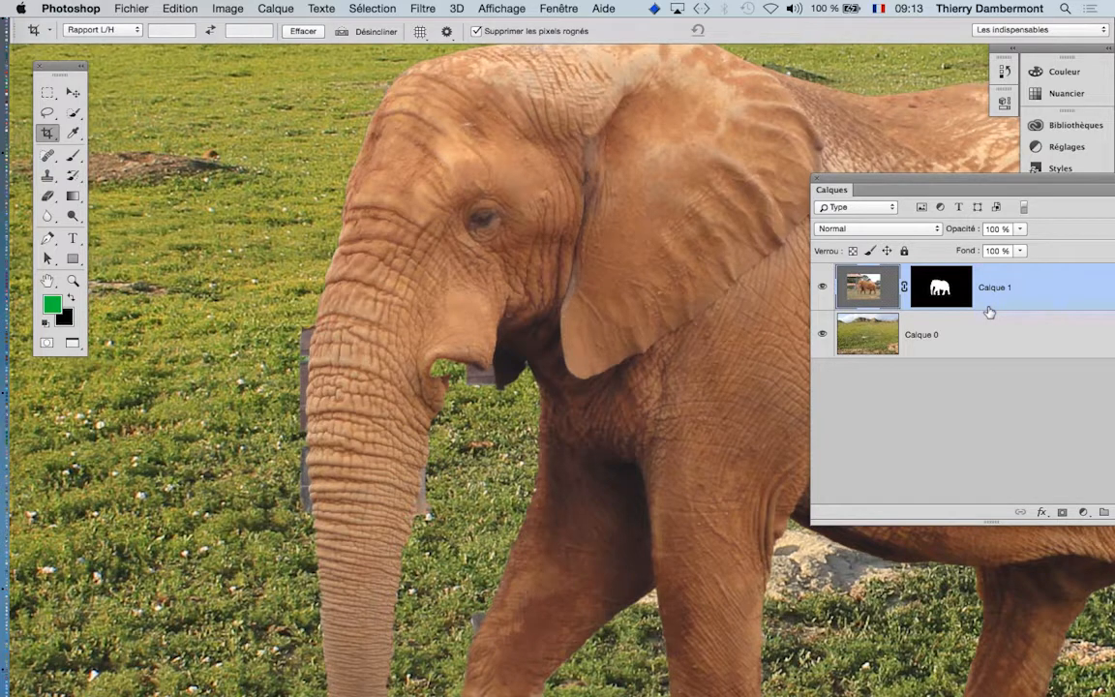
{"action": "scroll", "coordinate": [458, 388], "scroll_direction": "up", "scroll_amount": 2}
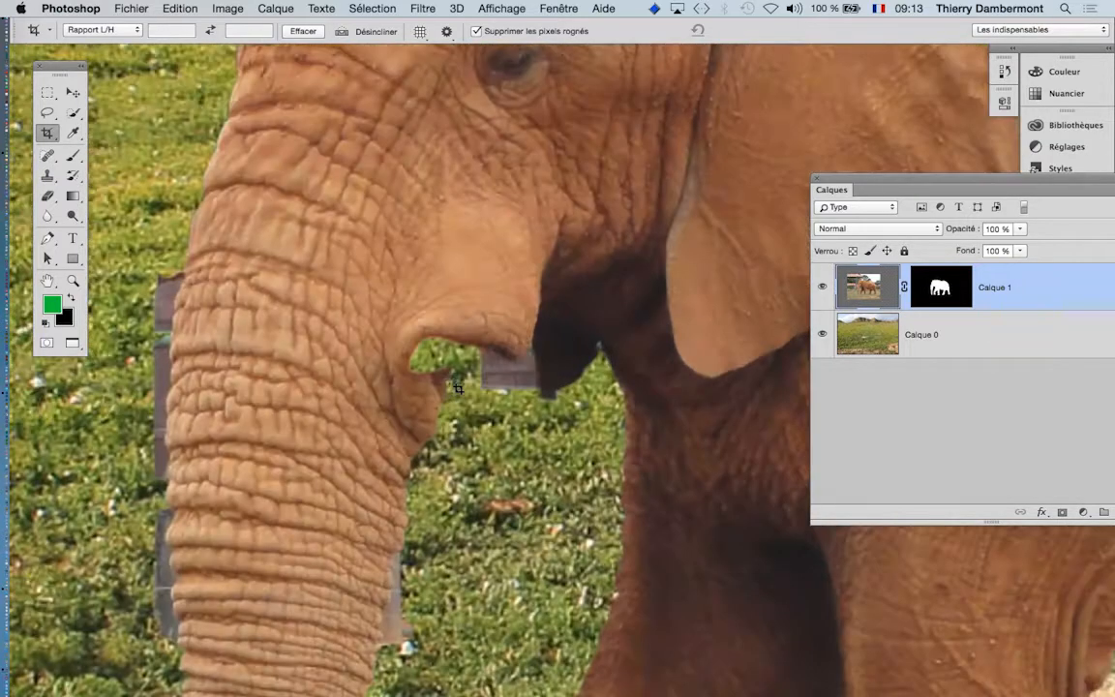
{"action": "left_click", "coordinate": [930, 295], "text": "shift"}
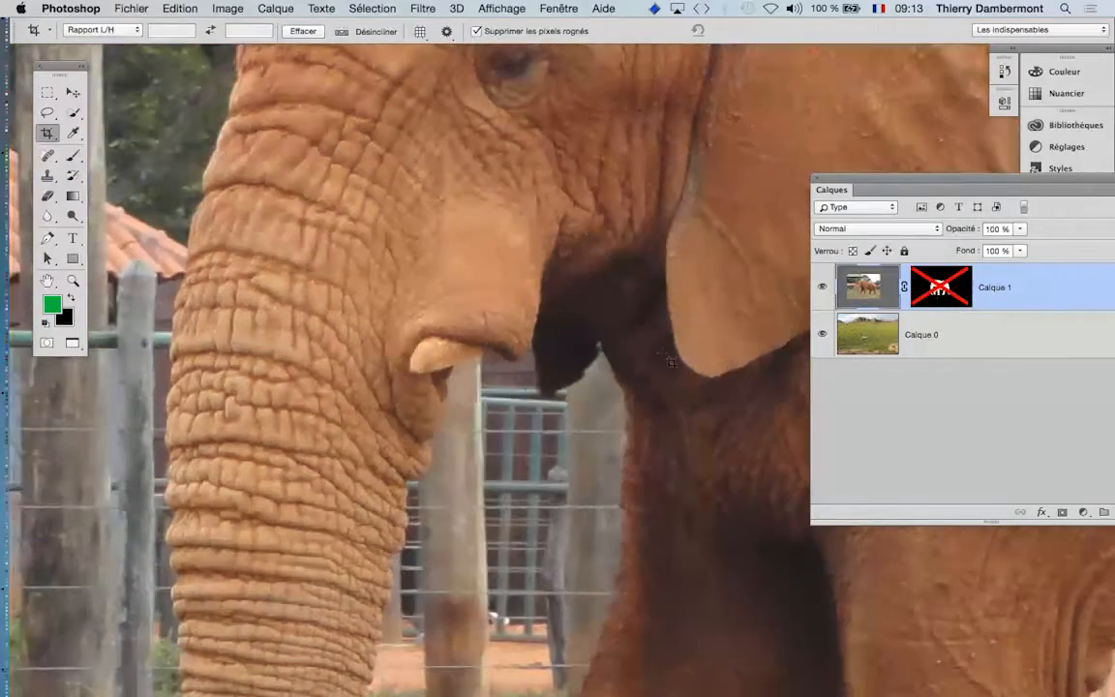
{"action": "left_click", "coordinate": [947, 295], "text": "shift"}
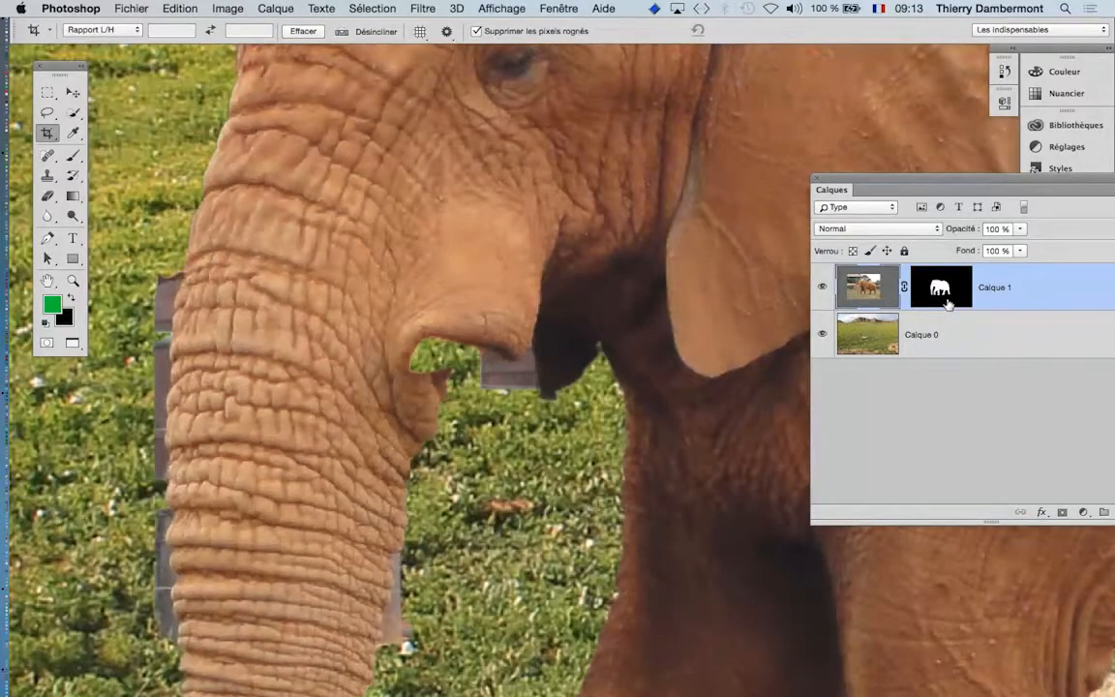
{"action": "scroll", "coordinate": [588, 386], "scroll_direction": "down", "scroll_amount": 3}
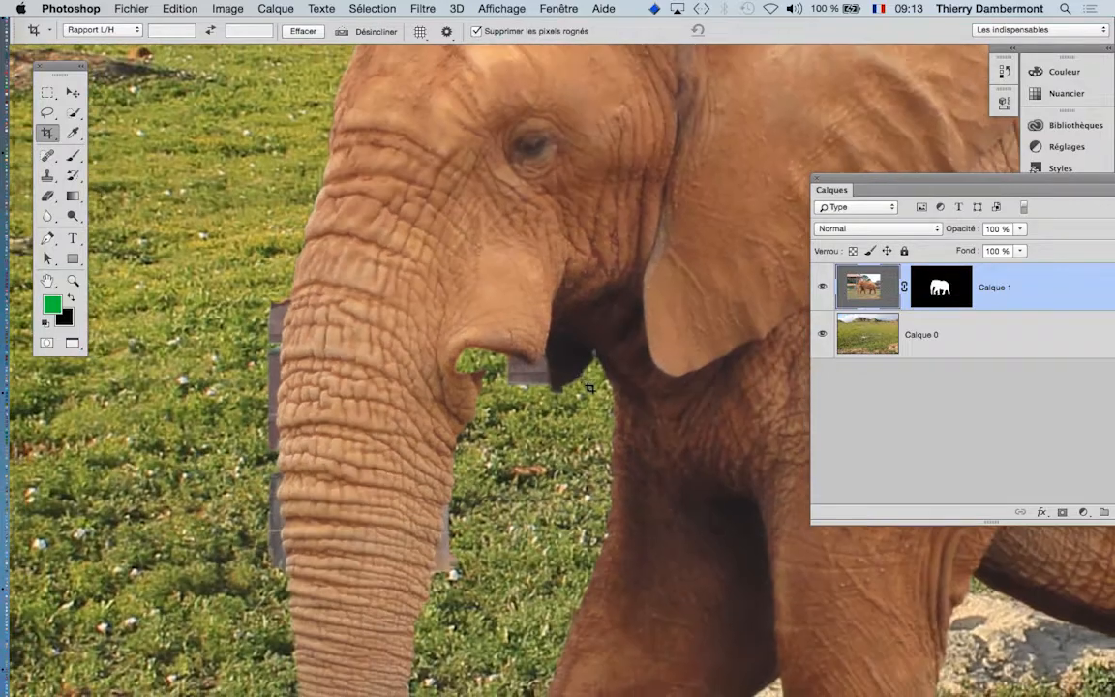
{"action": "left_click_drag", "start_coordinate": [642, 378], "coordinate": [406, 308]}
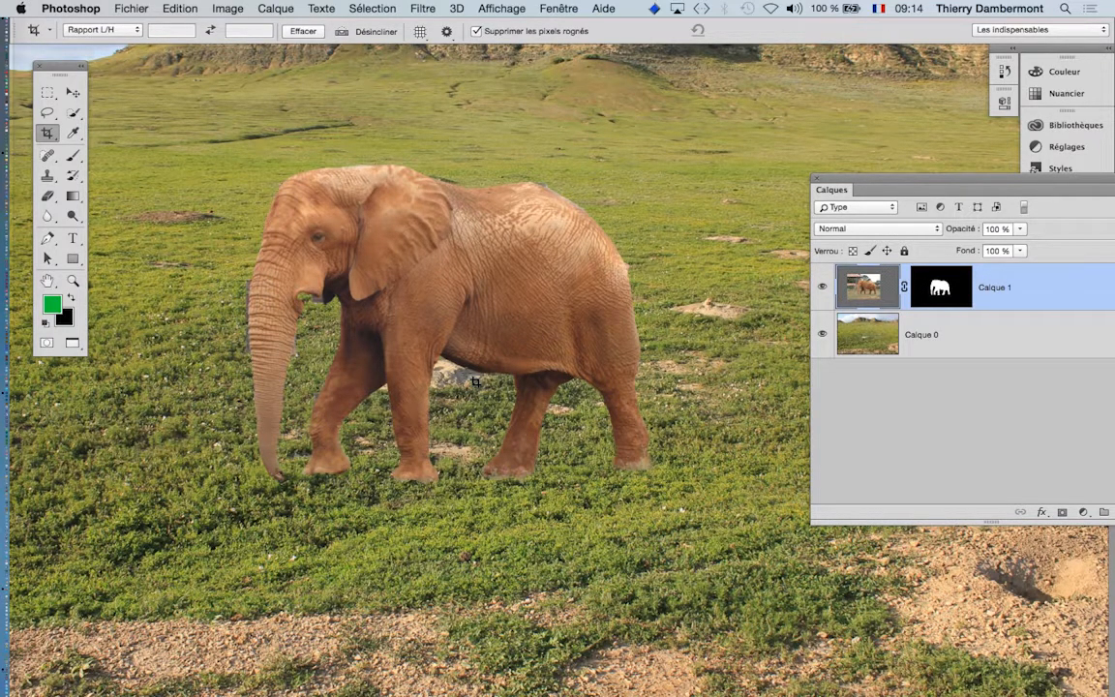
Convert the masked elephant layer Calque 1 to a smart object.
{"action": "scroll", "coordinate": [661, 257], "scroll_direction": "down", "scroll_amount": 1}
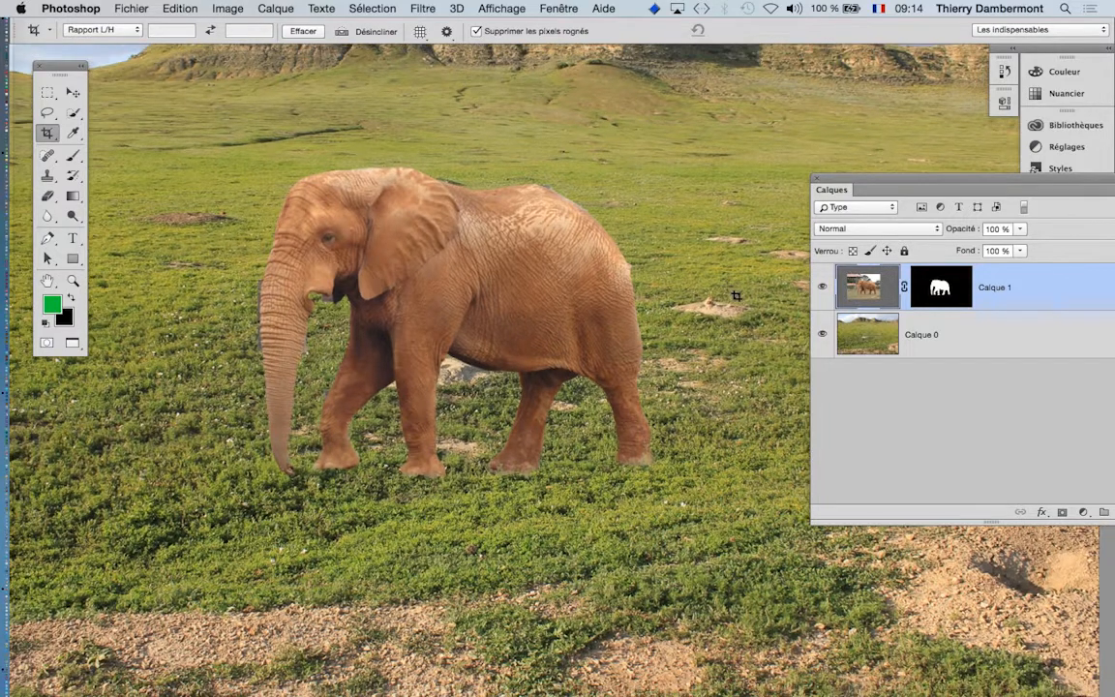
{"action": "scroll", "coordinate": [735, 295], "scroll_direction": "down", "scroll_amount": 3}
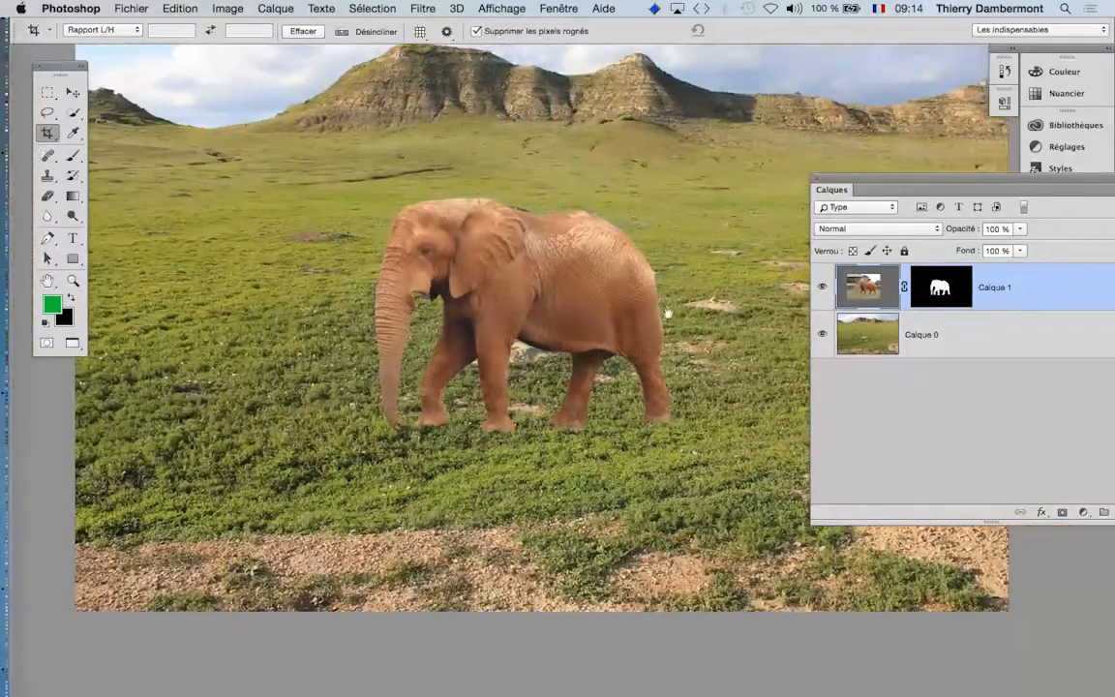
{"action": "scroll", "coordinate": [668, 312], "scroll_direction": "up", "scroll_amount": 3}
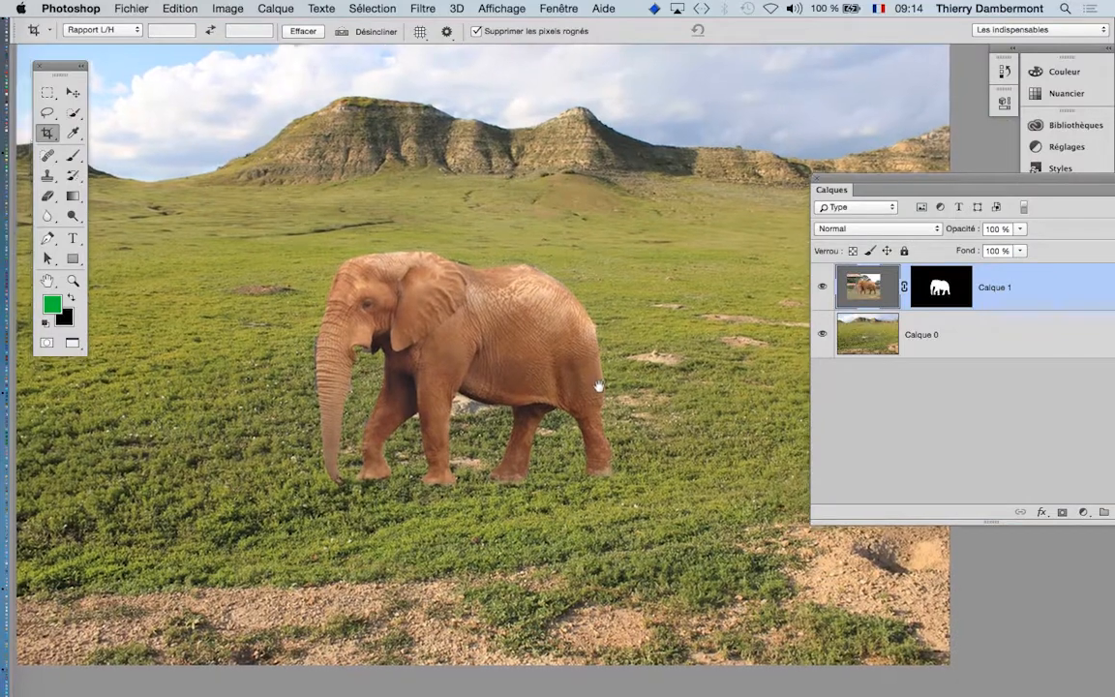
{"action": "scroll", "coordinate": [599, 386], "scroll_direction": "up", "scroll_amount": 3}
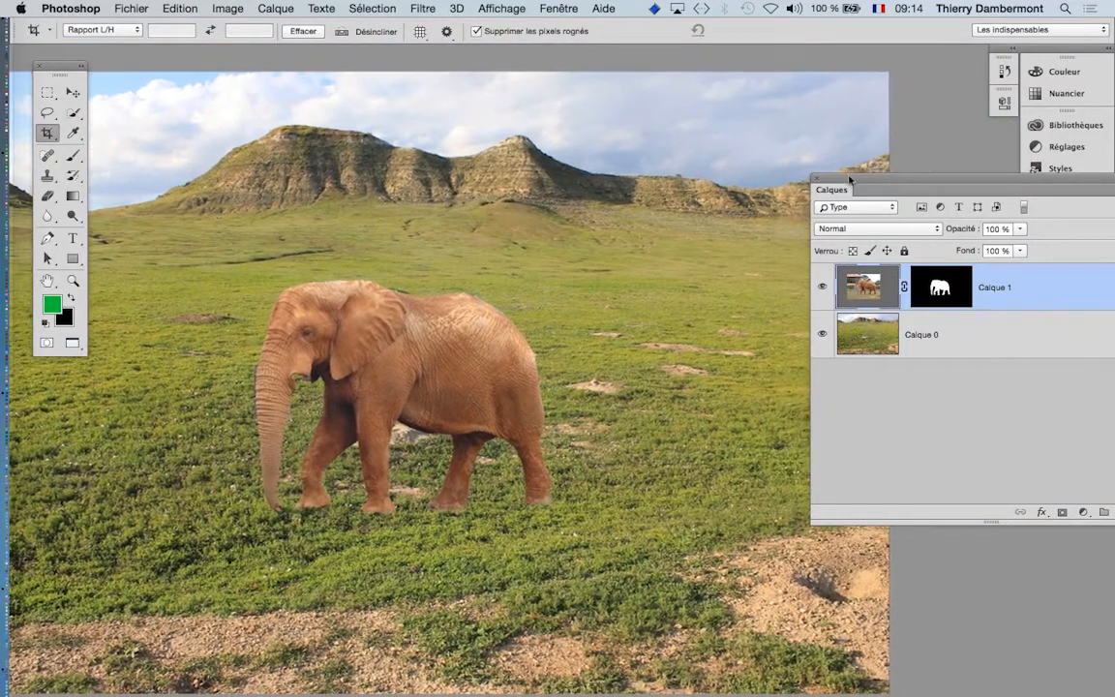
{"action": "left_click_drag", "start_coordinate": [849, 180], "coordinate": [697, 150]}
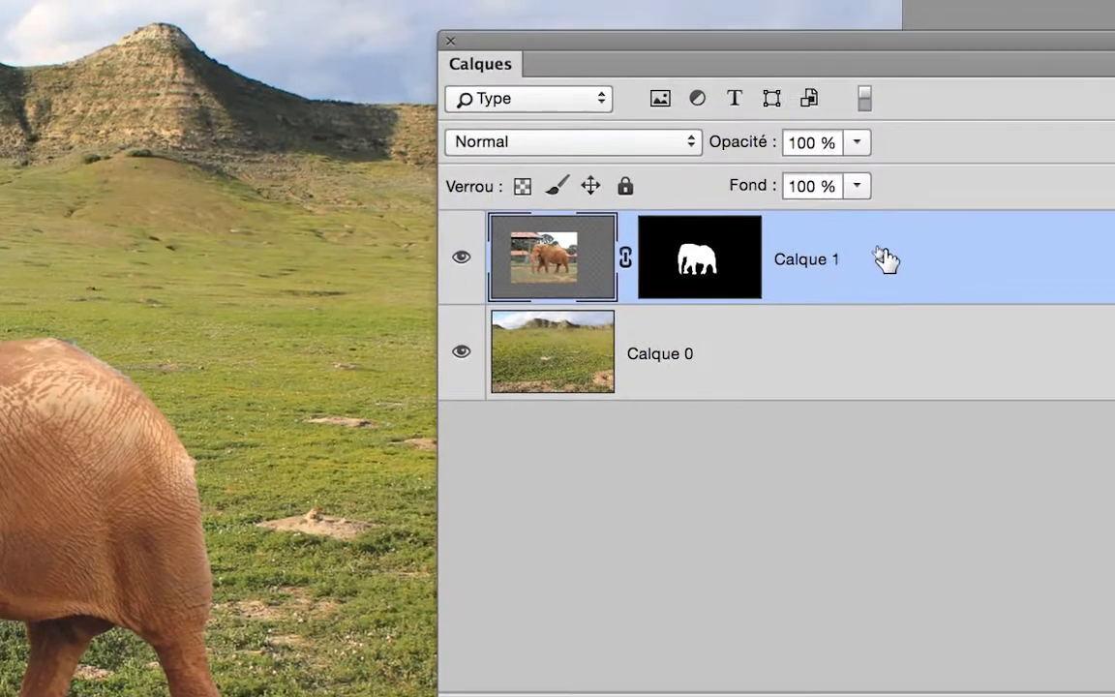
{"action": "right_click", "coordinate": [887, 262]}
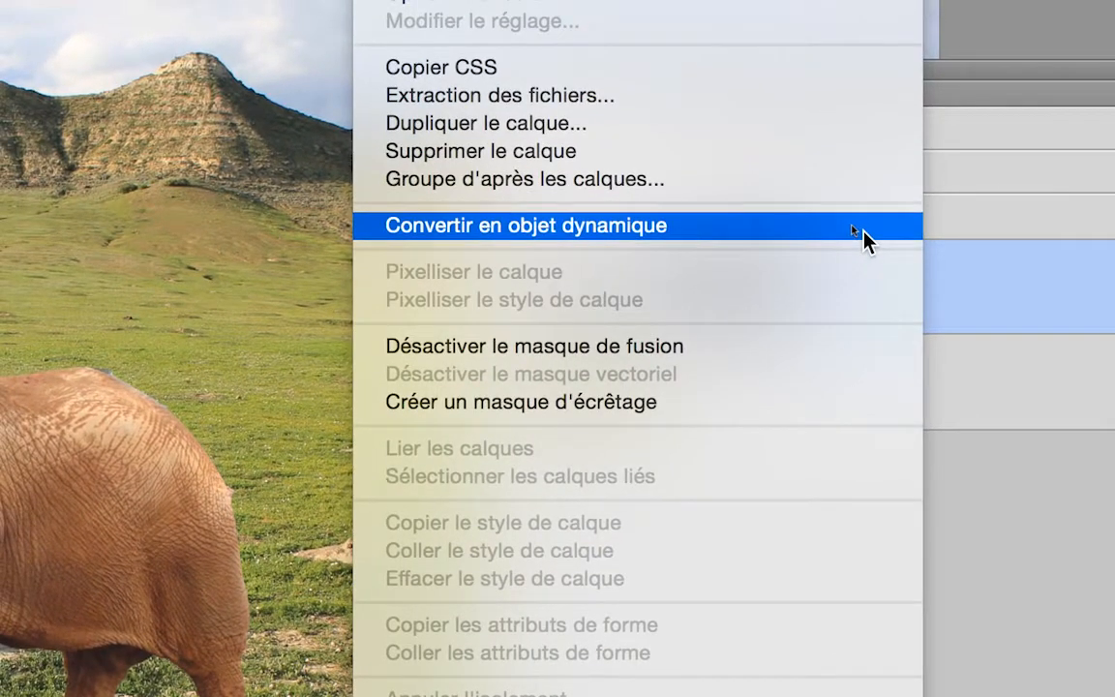
{"action": "left_click", "coordinate": [864, 230]}
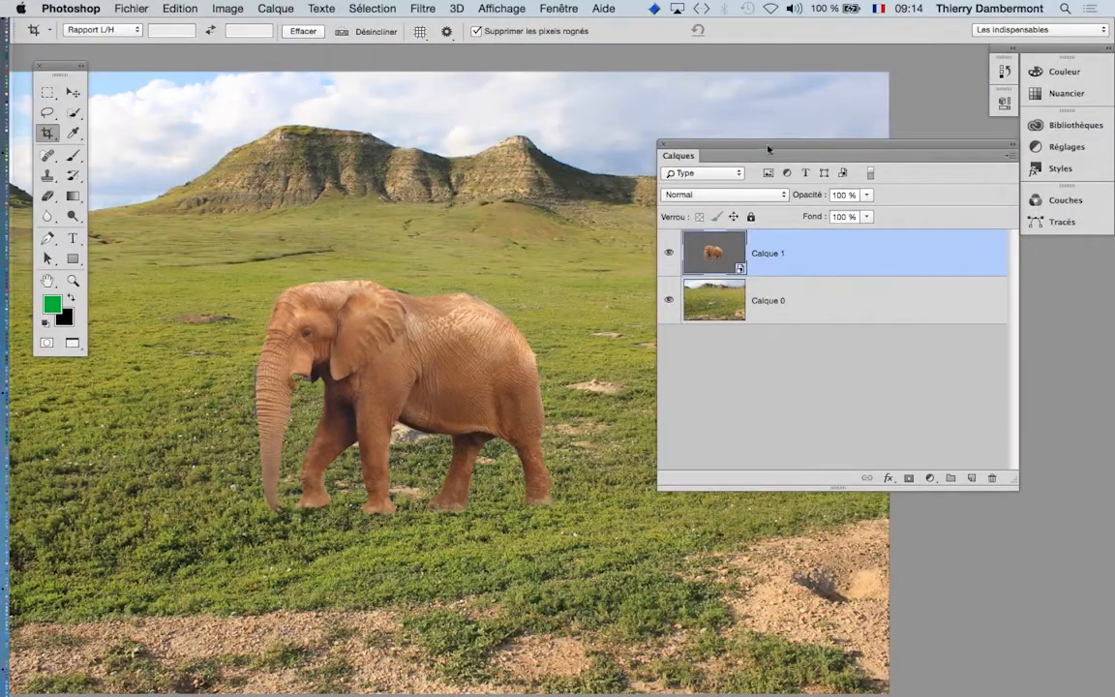
Start a Puppet Warp on the elephant layer Calque 1 and hide the mesh.
{"action": "left_click_drag", "start_coordinate": [756, 148], "coordinate": [813, 110]}
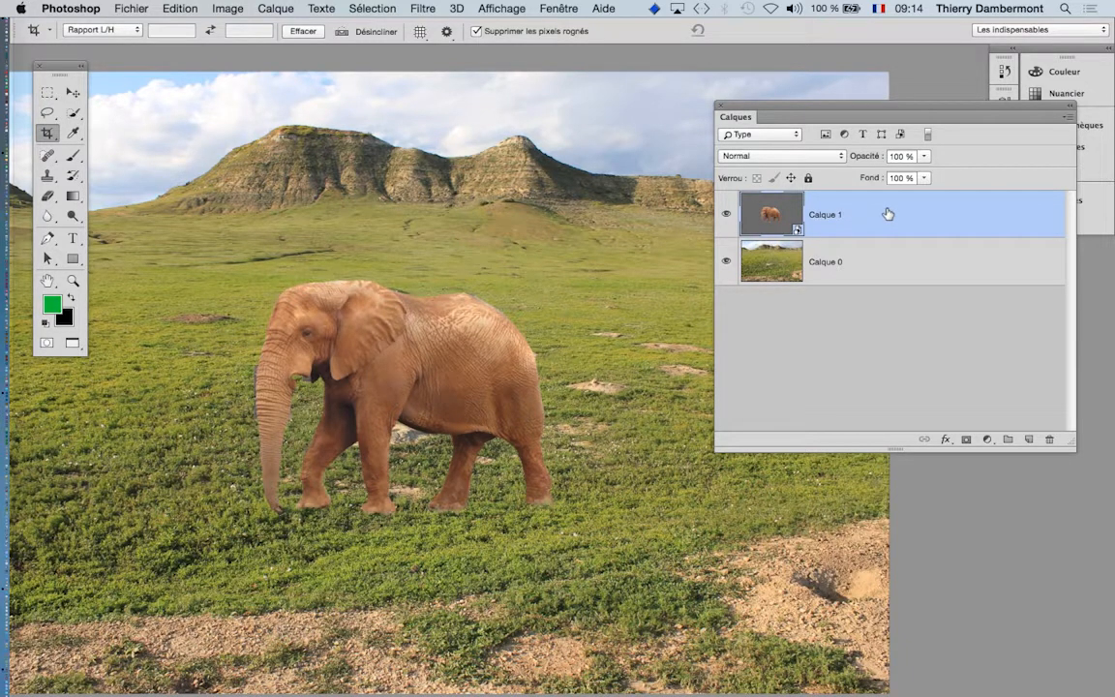
{"action": "left_click", "coordinate": [161, 6]}
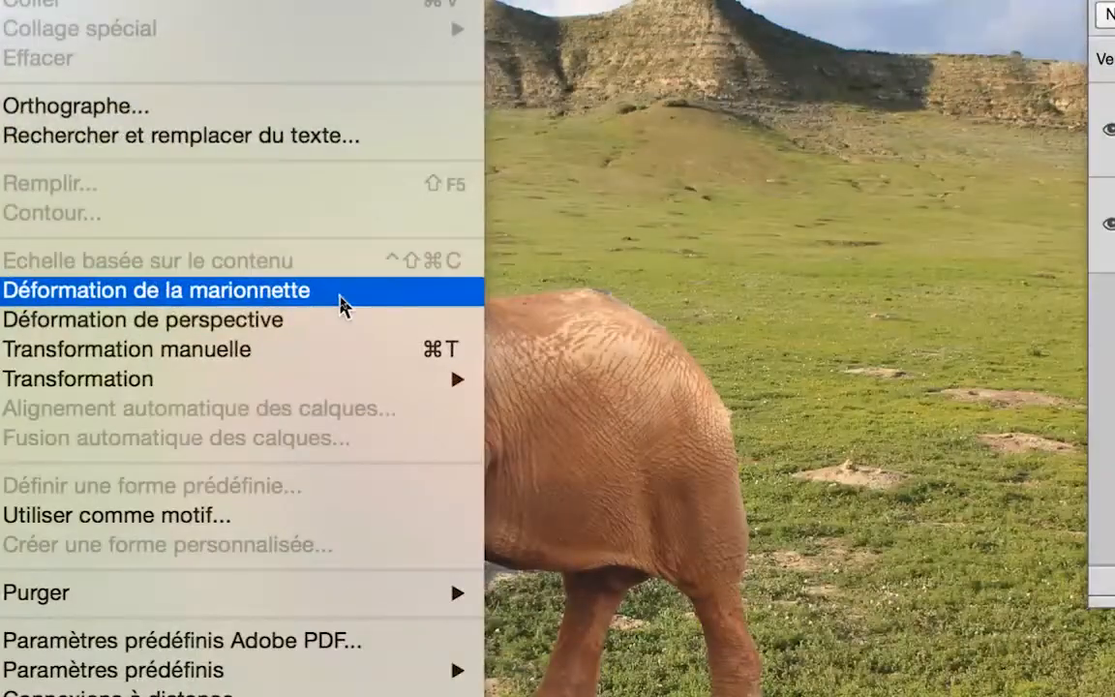
{"action": "left_click", "coordinate": [340, 294]}
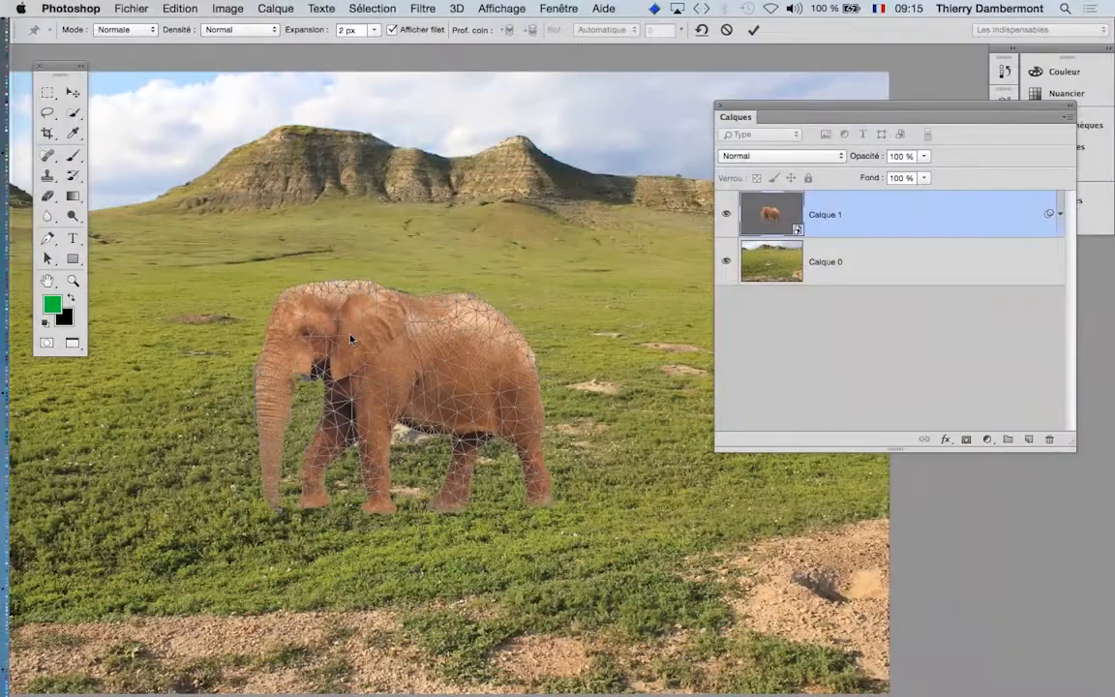
{"action": "scroll", "coordinate": [351, 392], "scroll_direction": "up", "scroll_amount": 3}
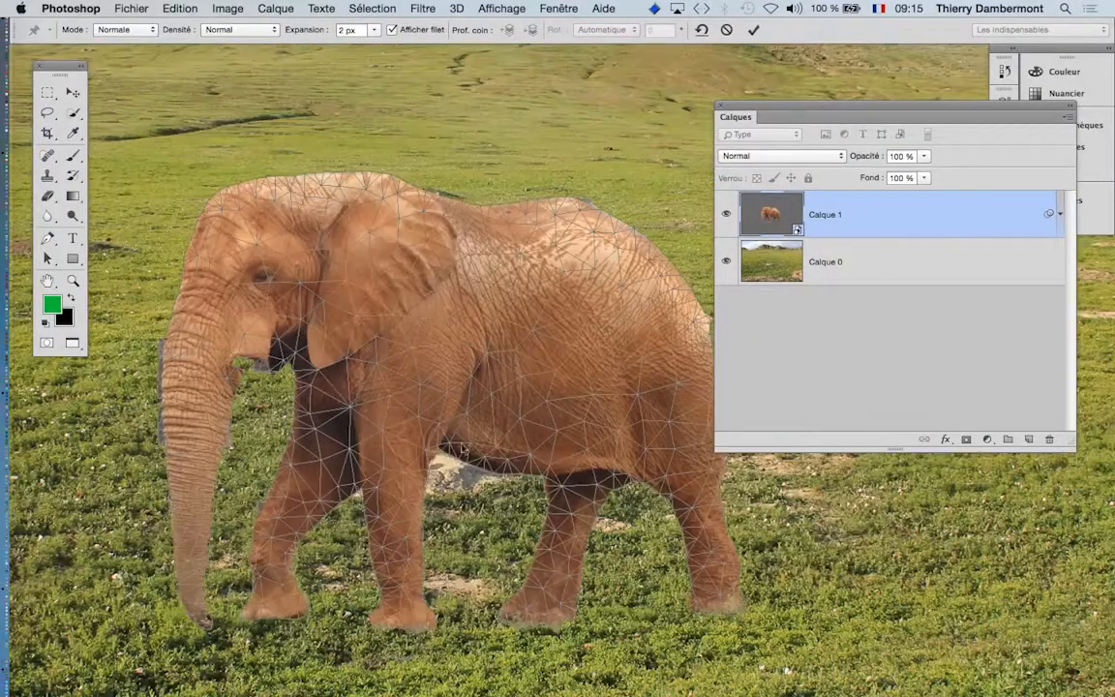
{"action": "left_click_drag", "start_coordinate": [784, 108], "coordinate": [900, 113]}
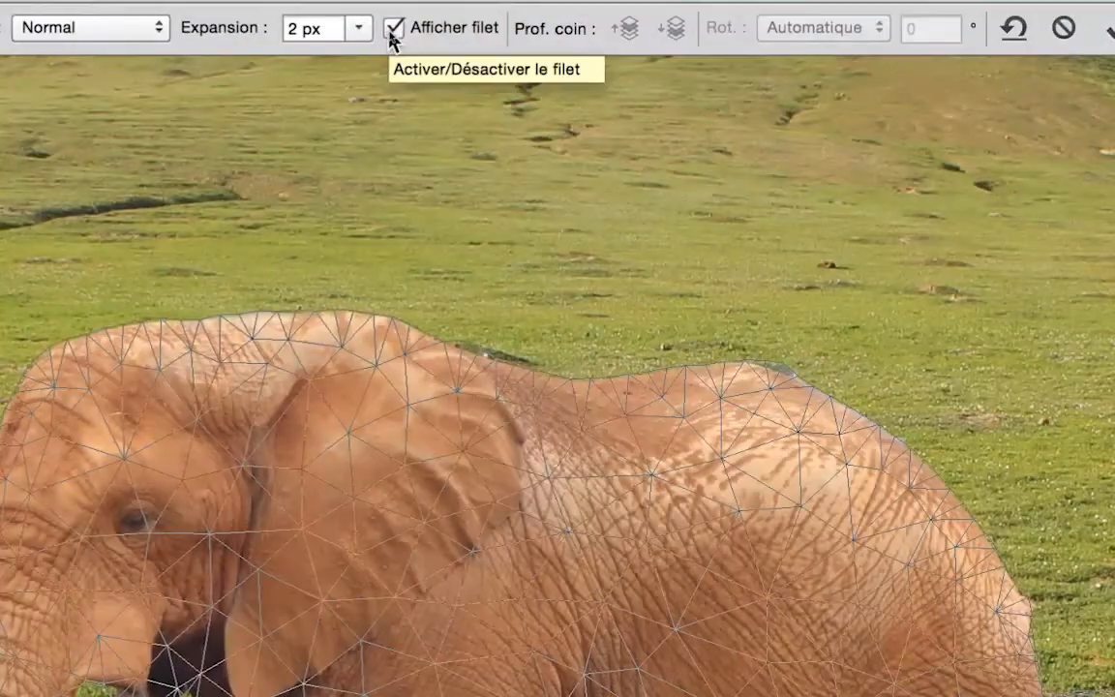
{"action": "left_click", "coordinate": [392, 31]}
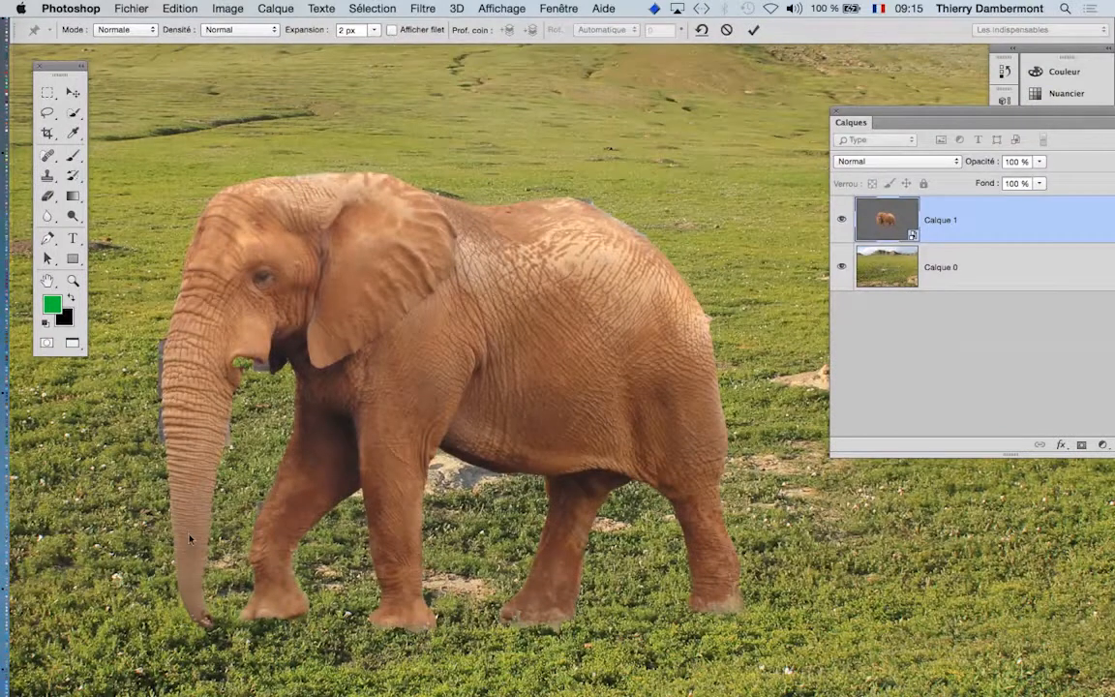
Place warp pins on the elephant's lower trunk, forehead, rear edge of the ear, rump and just above both front feet.
{"action": "left_click", "coordinate": [189, 533]}
{"action": "left_click", "coordinate": [233, 249]}
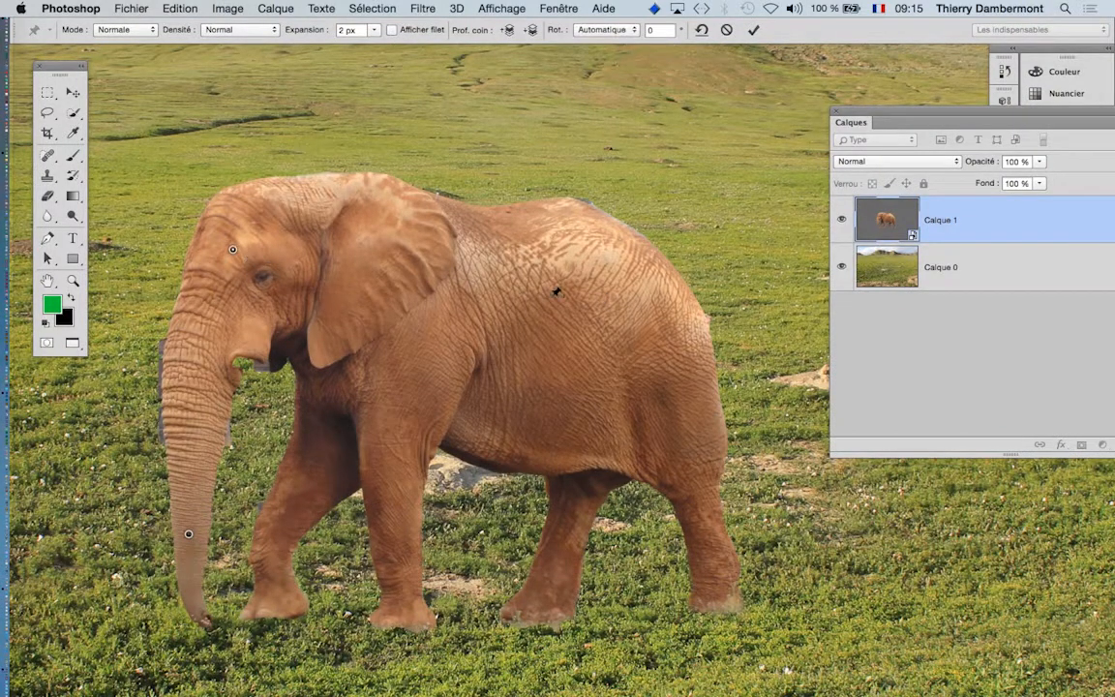
{"action": "left_click", "coordinate": [418, 272]}
{"action": "left_click", "coordinate": [661, 343]}
{"action": "scroll", "coordinate": [666, 355], "scroll_direction": "down", "scroll_amount": 1}
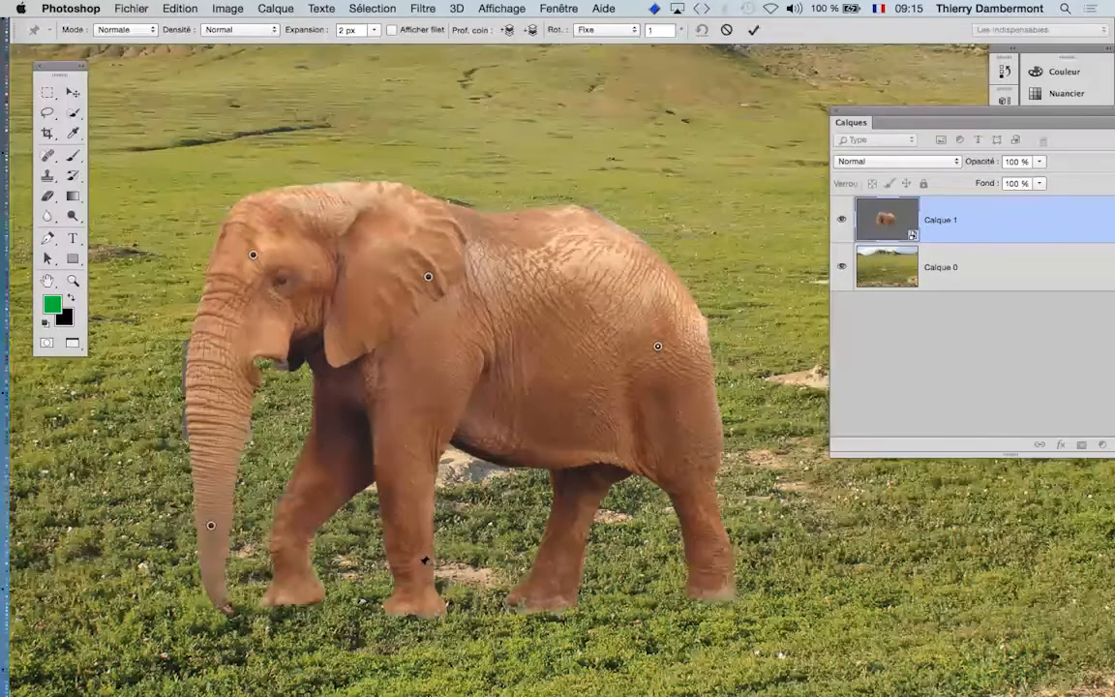
{"action": "left_click", "coordinate": [418, 565]}
{"action": "left_click", "coordinate": [295, 573]}
{"action": "scroll", "coordinate": [520, 508], "scroll_direction": "down", "scroll_amount": 3}
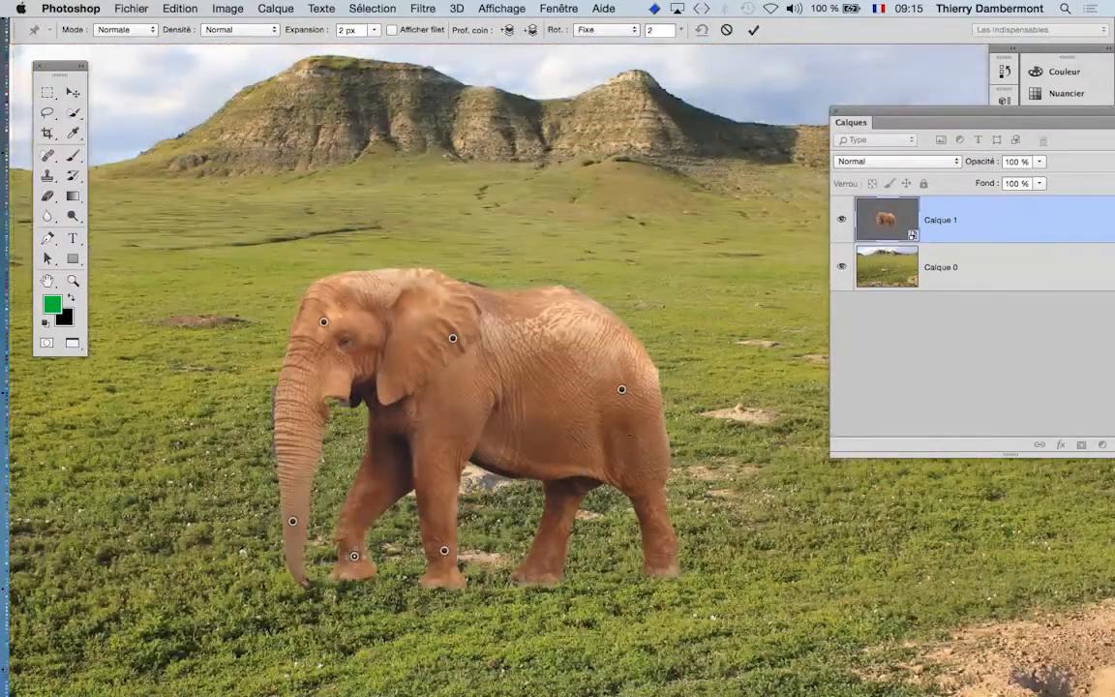
Lift the elephant's rump high above its head, then shift both front feet back under the body and rotate the rearmost one flat.
{"action": "left_click_drag", "start_coordinate": [621, 389], "coordinate": [507, 103]}
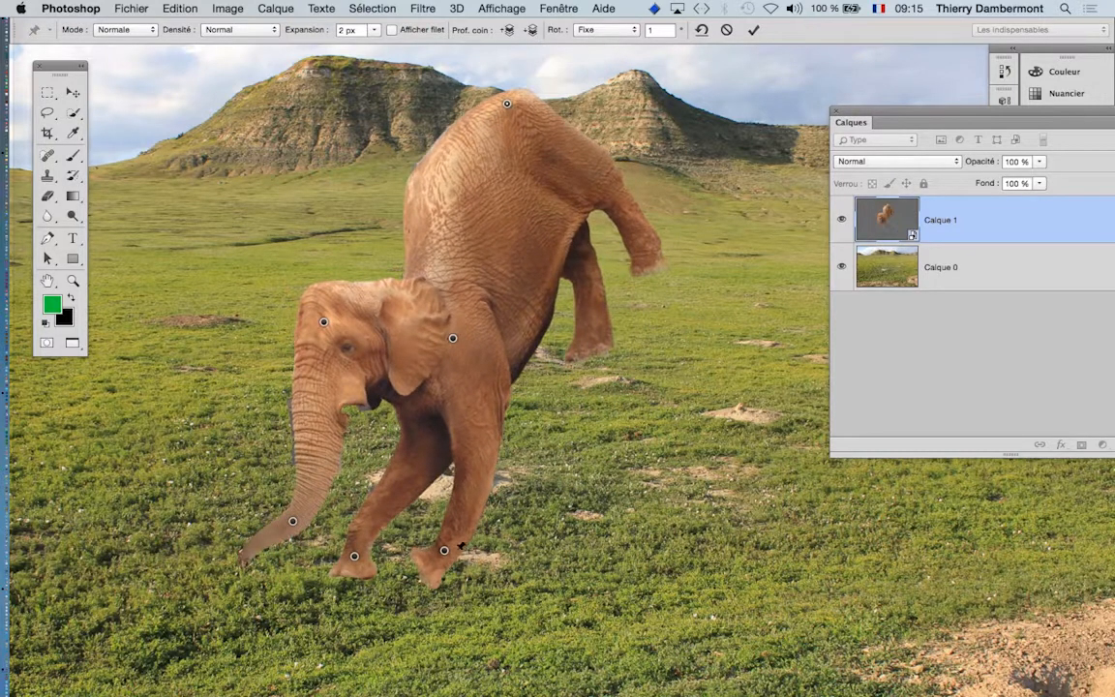
{"action": "left_click_drag", "start_coordinate": [445, 550], "coordinate": [514, 553]}
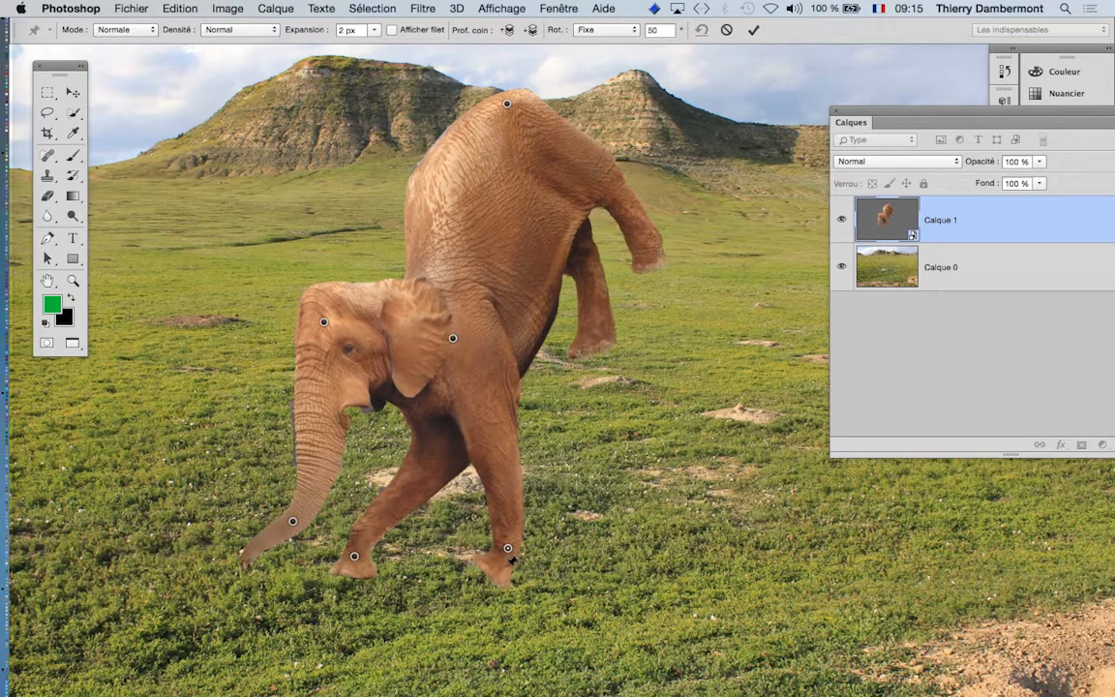
{"action": "left_click_drag", "start_coordinate": [357, 557], "coordinate": [395, 555]}
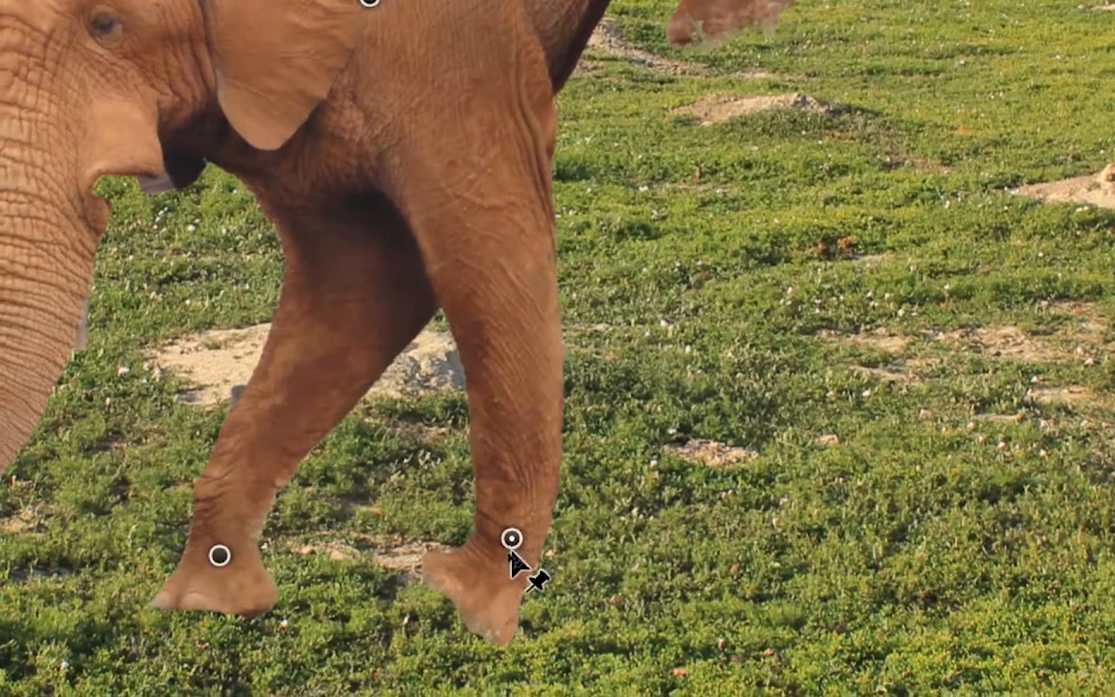
{"action": "key", "text": "alt"}
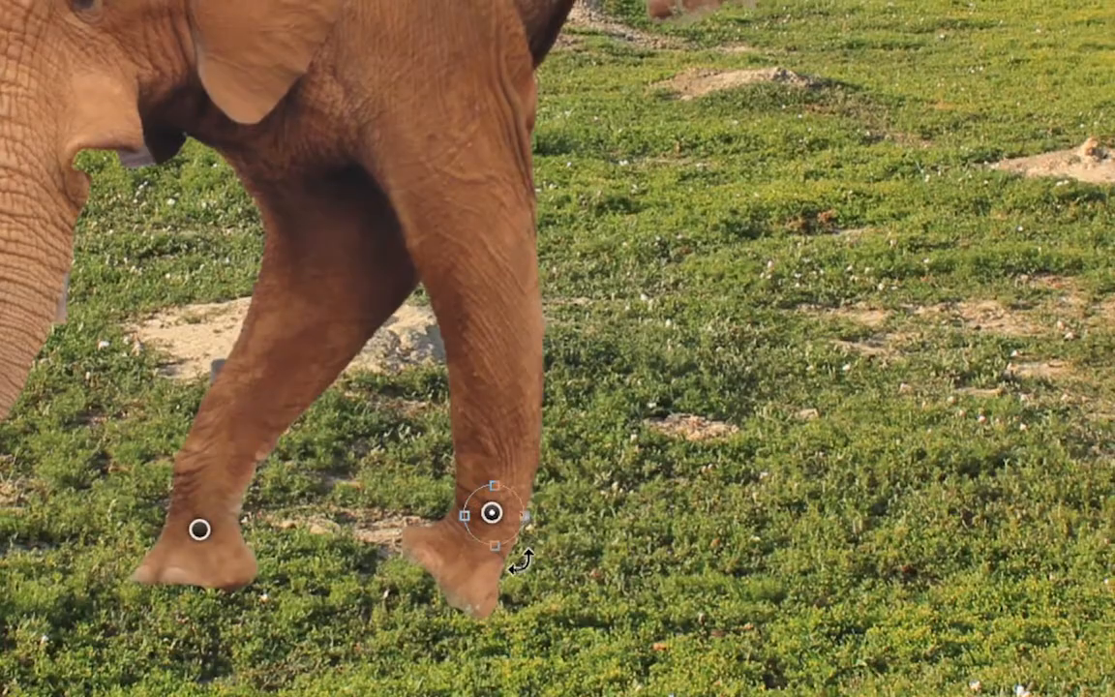
{"action": "left_click_drag", "start_coordinate": [521, 561], "coordinate": [543, 551]}
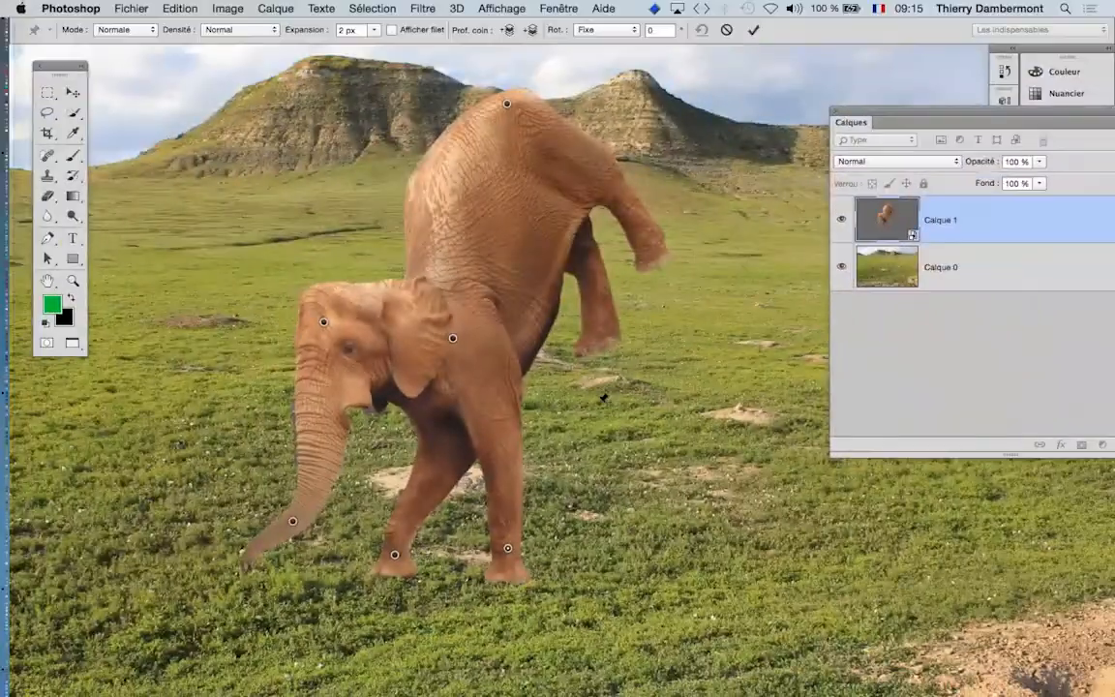
Remove the warp pin from the elephant's forehead.
{"action": "scroll", "coordinate": [319, 308], "scroll_direction": "up", "scroll_amount": 3}
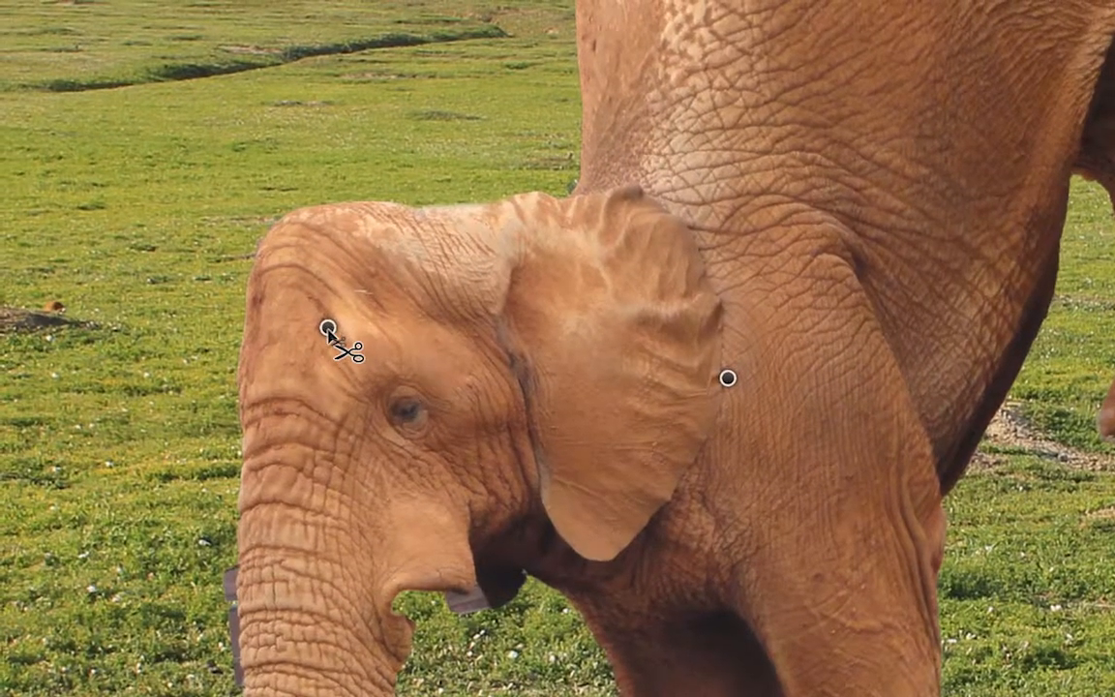
{"action": "left_click", "coordinate": [328, 328], "text": "alt"}
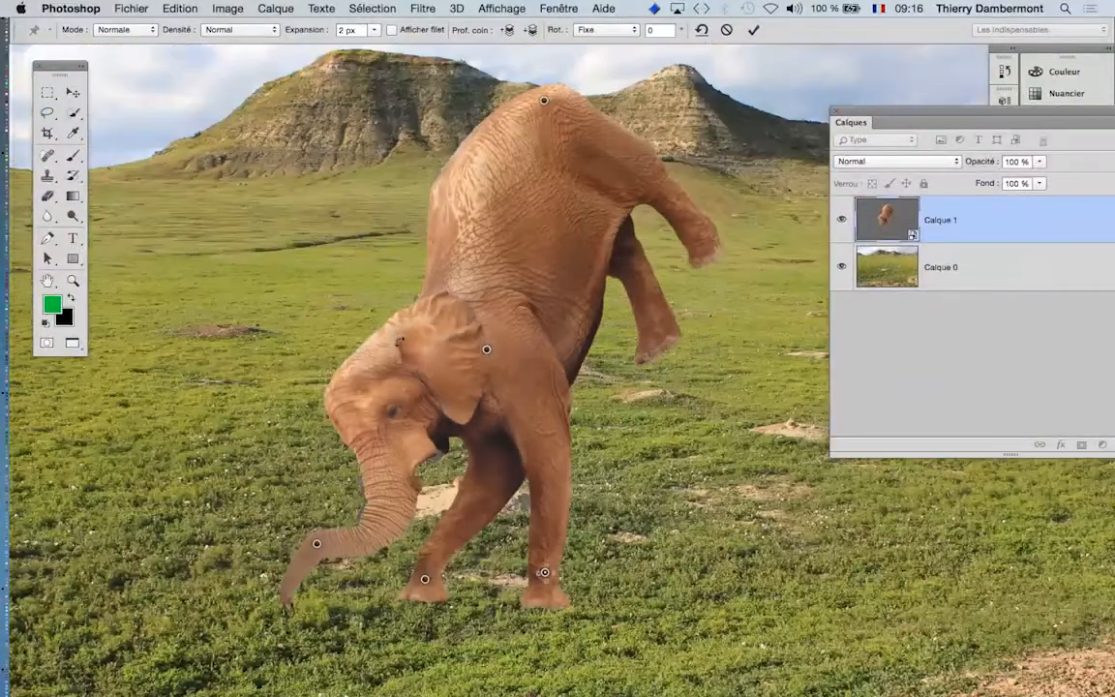
Shift the elephant's rump slightly down toward the head side, then pin the forehead and pull it up and back toward the ear.
{"action": "scroll", "coordinate": [398, 341], "scroll_direction": "down", "scroll_amount": 1}
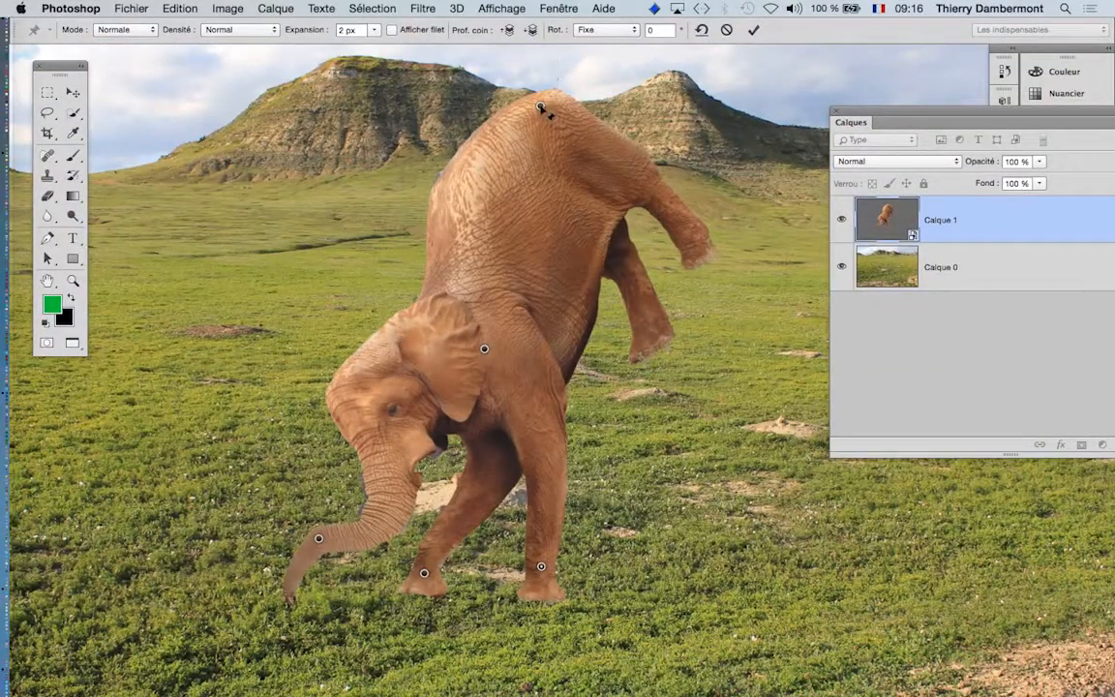
{"action": "mouse_move", "coordinate": [541, 108]}
{"action": "left_mouse_down"}
{"action": "mouse_move", "coordinate": [533, 127]}
{"action": "mouse_move", "coordinate": [515, 129]}
{"action": "mouse_move", "coordinate": [525, 123]}
{"action": "left_mouse_up"}
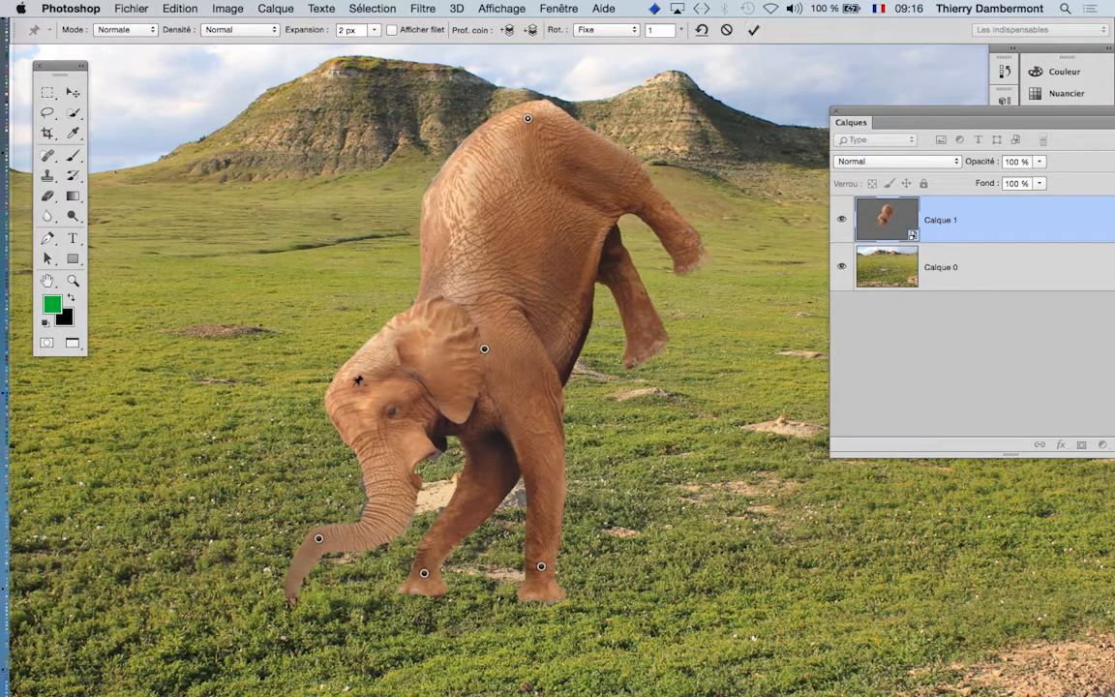
{"action": "left_click", "coordinate": [360, 380]}
{"action": "left_click_drag", "start_coordinate": [360, 379], "coordinate": [379, 359]}
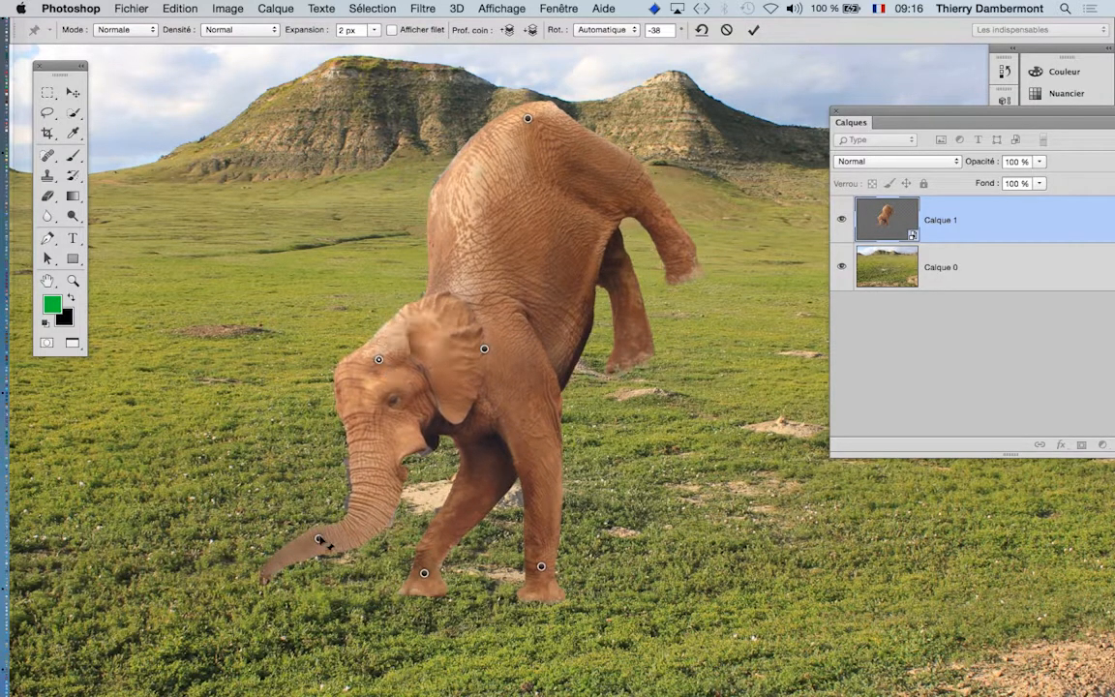
Curl the end of the elephant's trunk upward in front of its head and apply the Puppet Warp.
{"action": "left_click_drag", "start_coordinate": [321, 541], "coordinate": [259, 429]}
{"action": "left_click", "coordinate": [235, 504]}
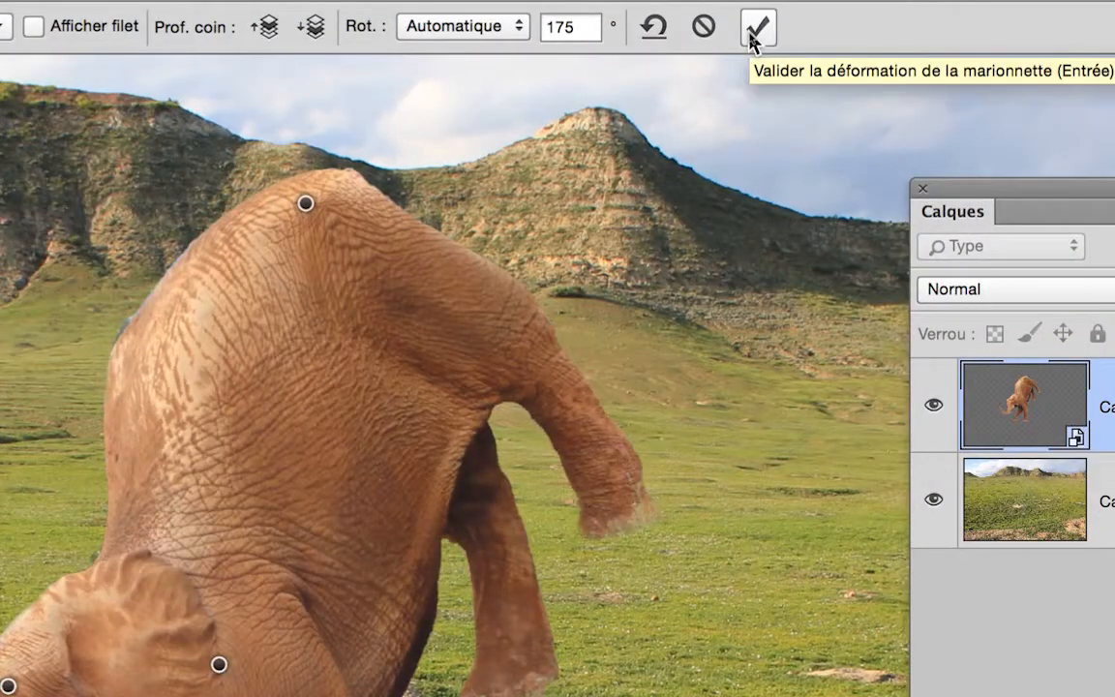
{"action": "left_click", "coordinate": [754, 29]}
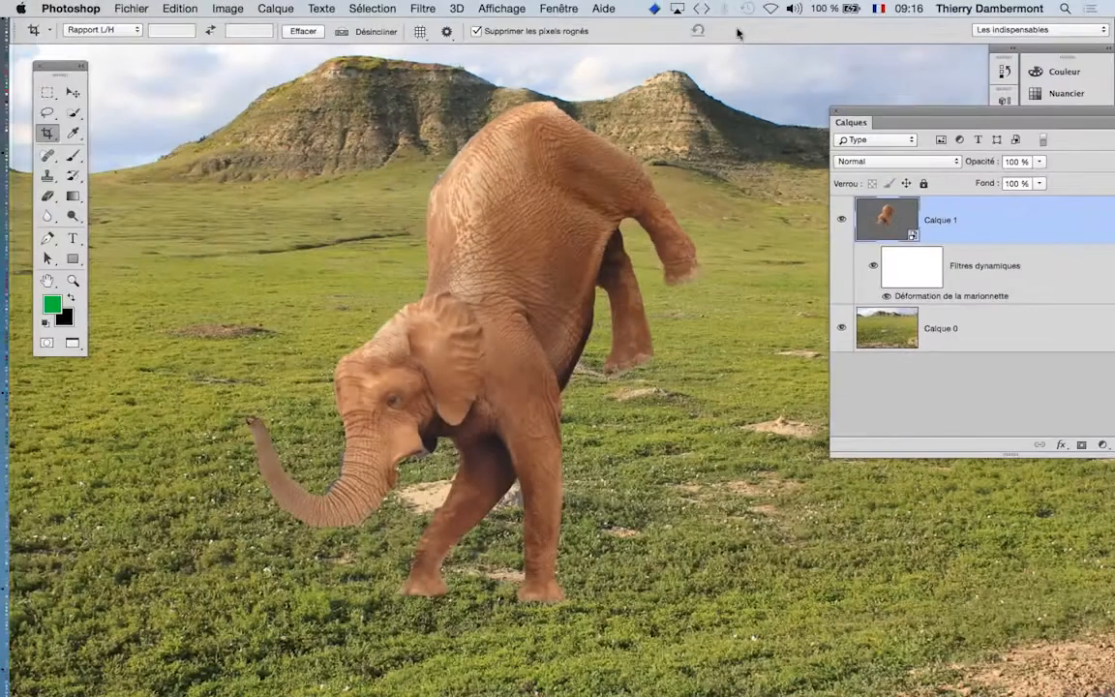
Reposition the Calques panel so its full width is on screen, and bring the whole elephant composition into view beside it.
{"action": "left_click_drag", "start_coordinate": [870, 101], "coordinate": [874, 106]}
{"action": "key", "text": "Escape"}
{"action": "left_click_drag", "start_coordinate": [892, 113], "coordinate": [814, 106]}
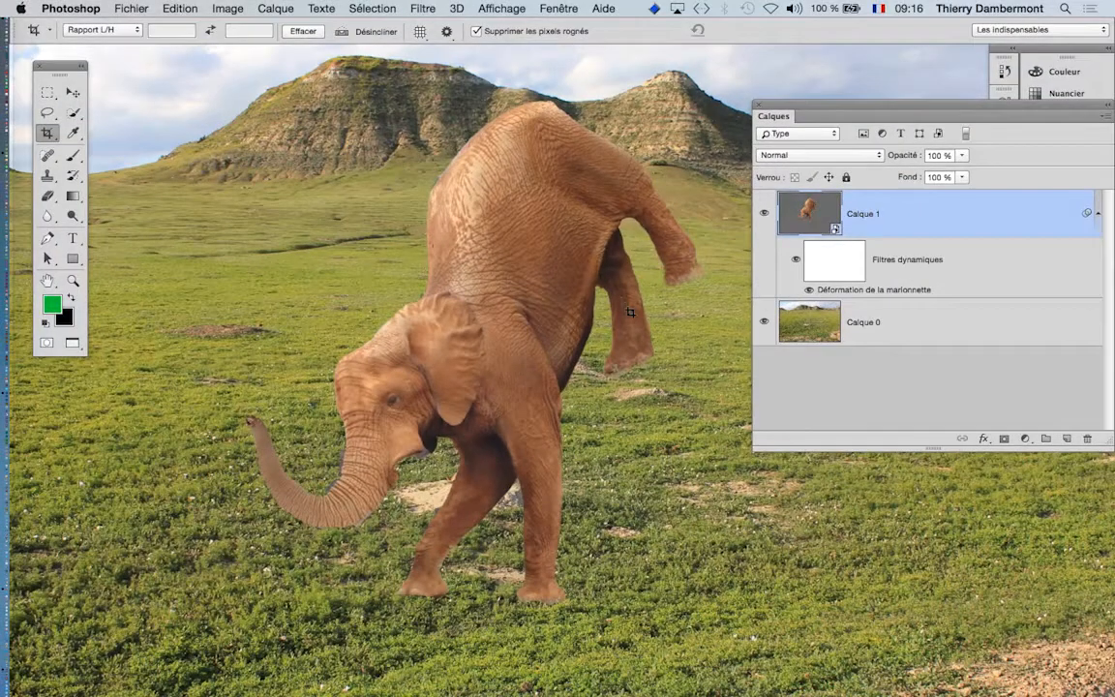
{"action": "scroll", "coordinate": [631, 312], "scroll_direction": "down", "scroll_amount": 4}
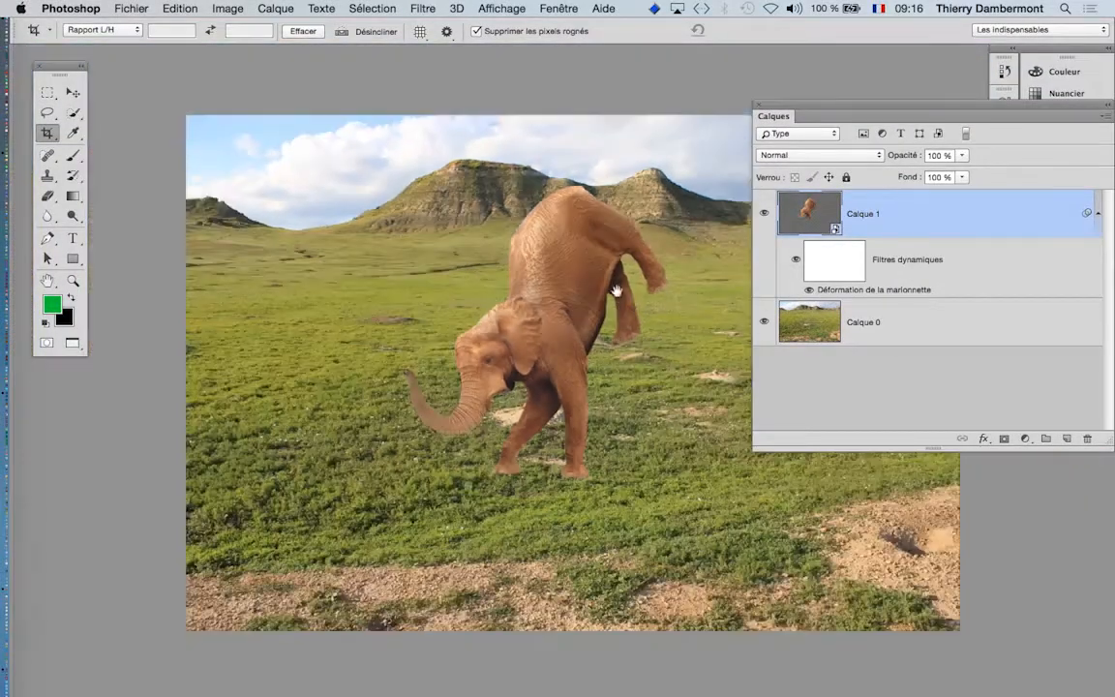
{"action": "left_click_drag", "start_coordinate": [617, 291], "coordinate": [395, 267]}
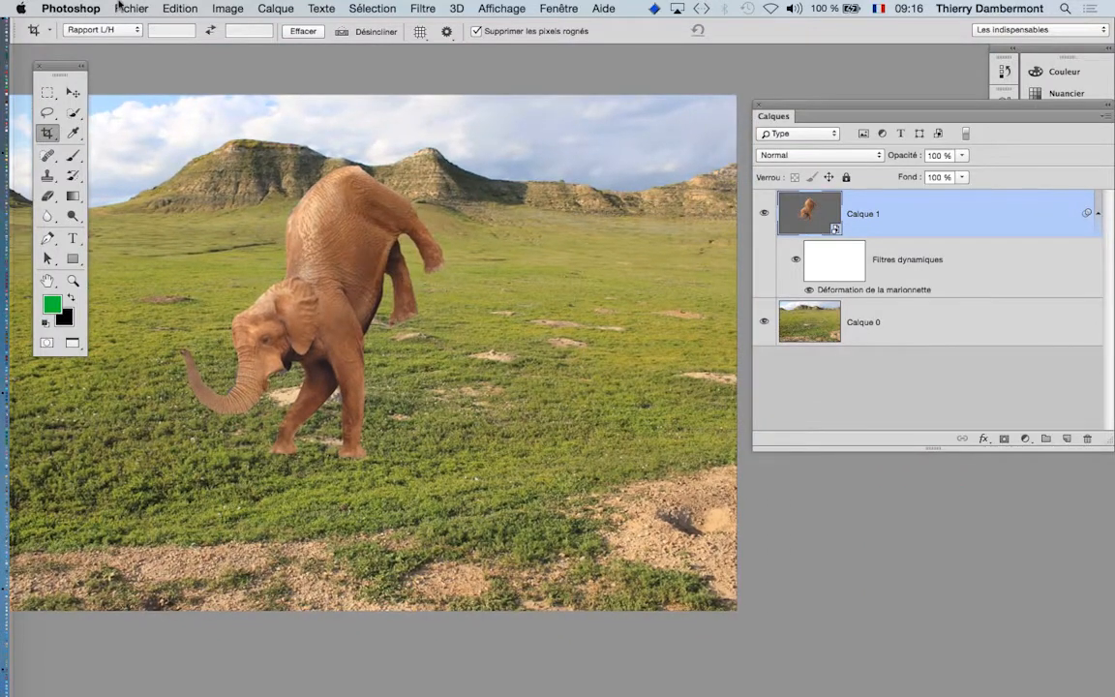
Save the composition as a new Photoshop file named prairie et elephant - 02.psd in the quatrieme jour folder.
{"action": "left_click", "coordinate": [116, 7]}
{"action": "left_click", "coordinate": [164, 167]}
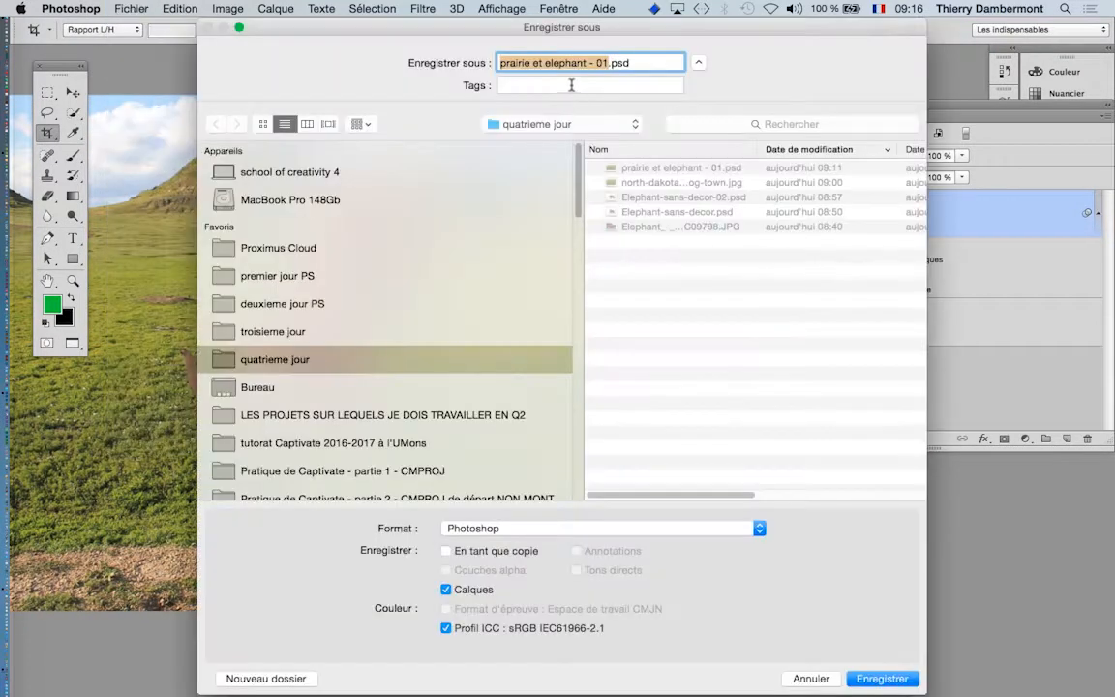
{"action": "left_click", "coordinate": [605, 63]}
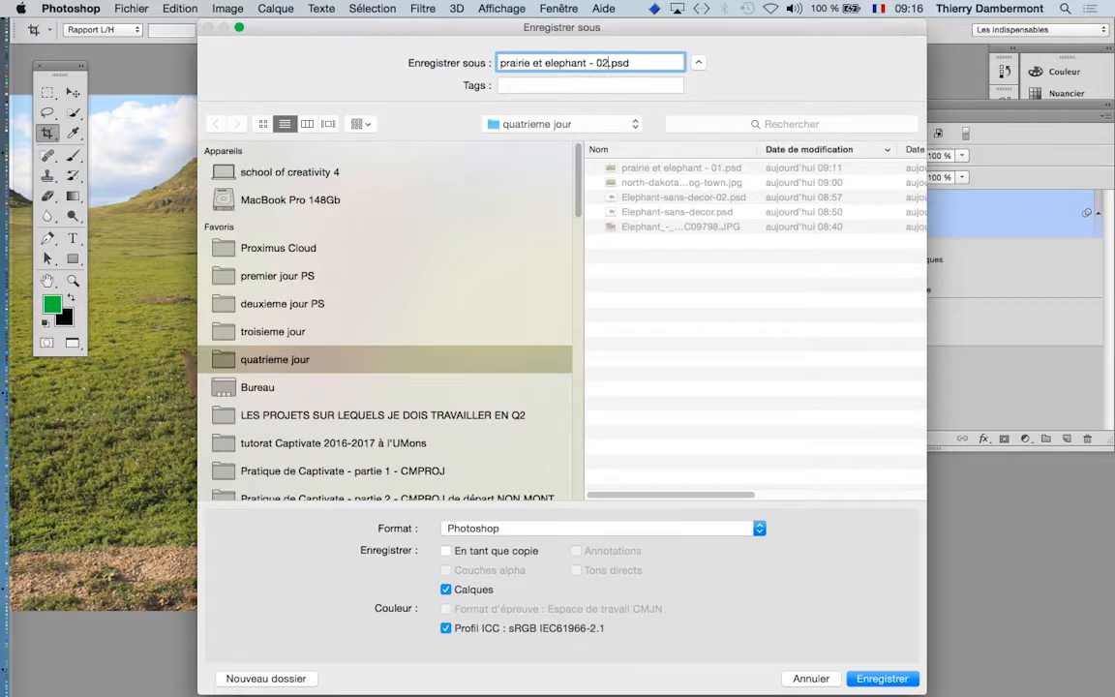